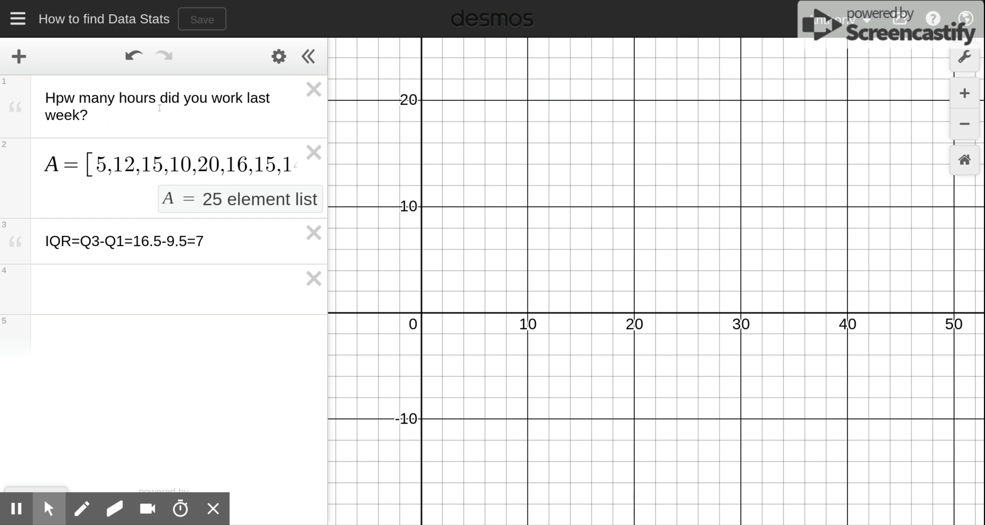
# - Correct the typo in the first note so it reads "How many hours did you work last week?"
pyautogui.click(60, 90)
pyautogui.press('BackSpace')
pyautogui.write('0')
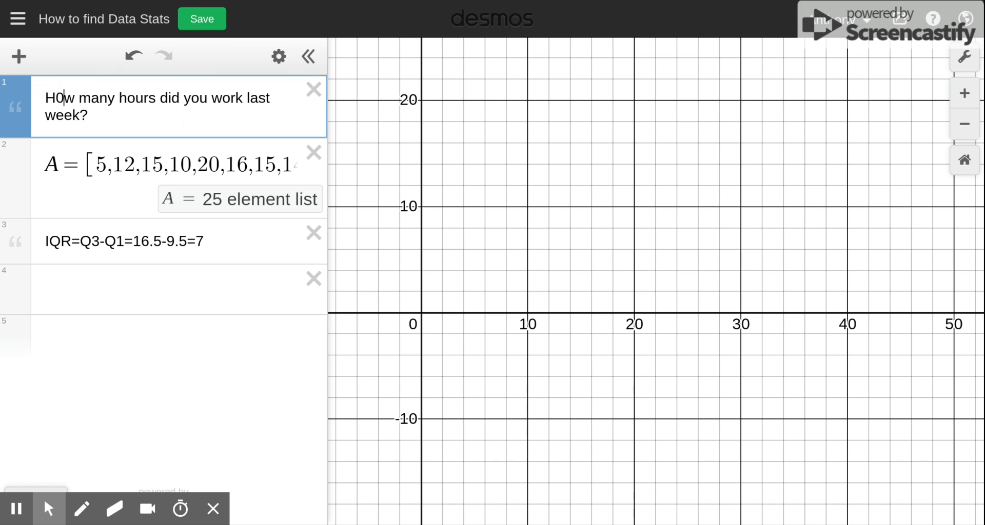
pyautogui.press('BackSpace')
pyautogui.write('o')
# - Rename the 25-element data list from A to R
pyautogui.click(54, 160)
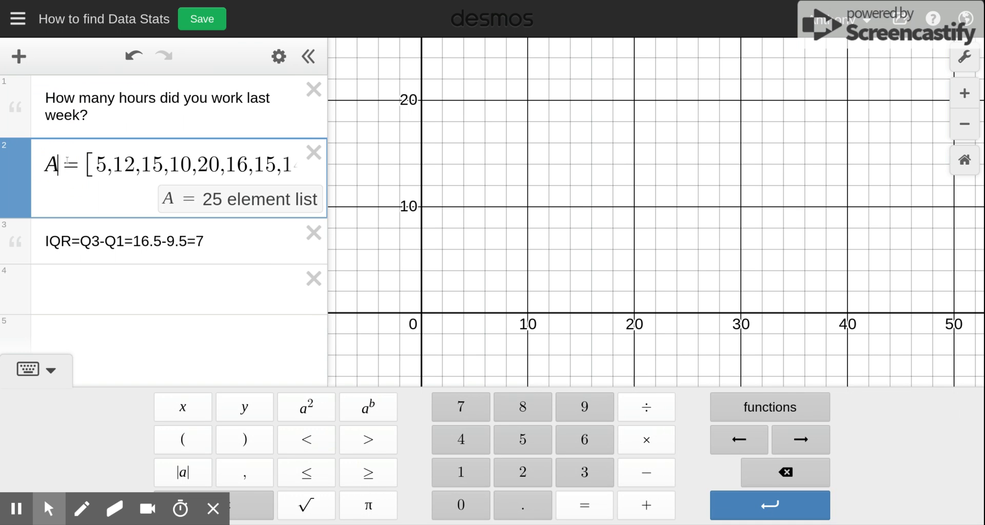
pyautogui.press('BackSpace')
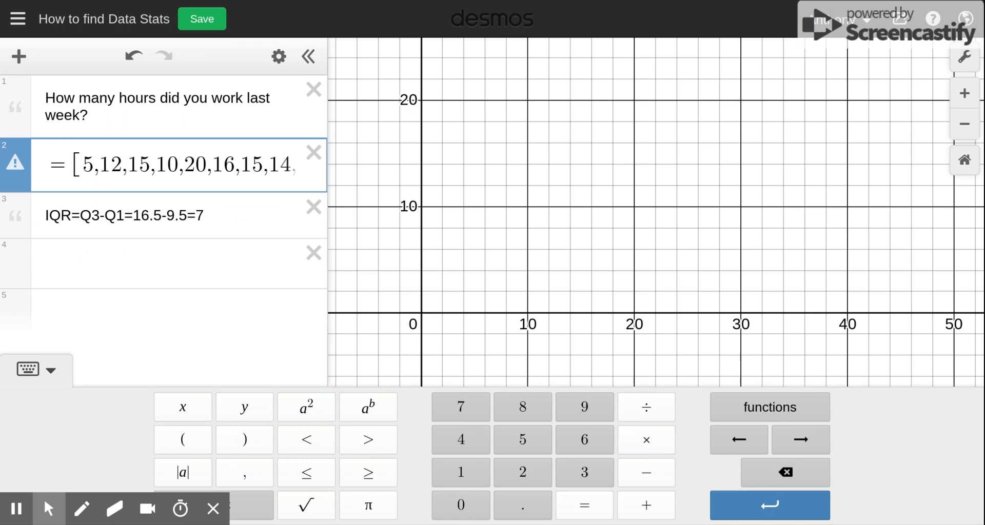
pyautogui.write('Y')
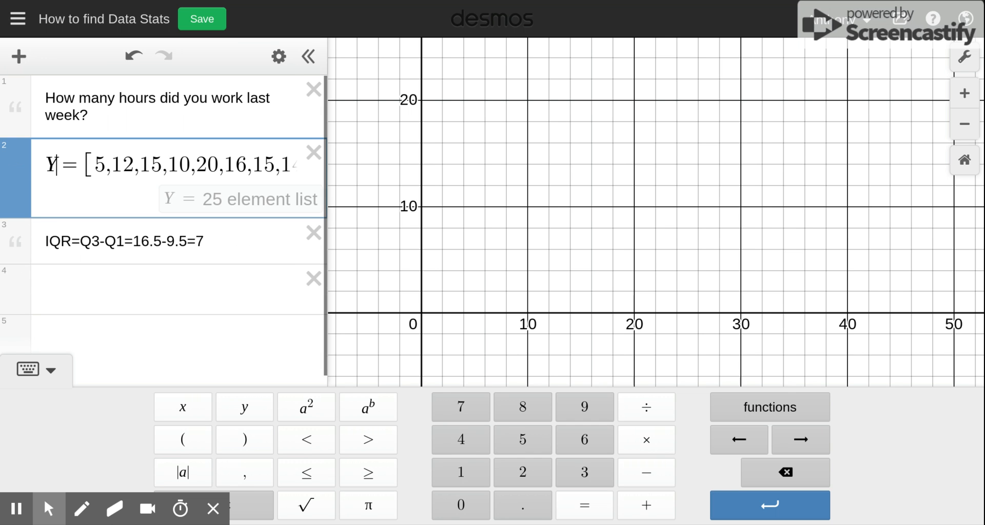
pyautogui.press('BackSpace')
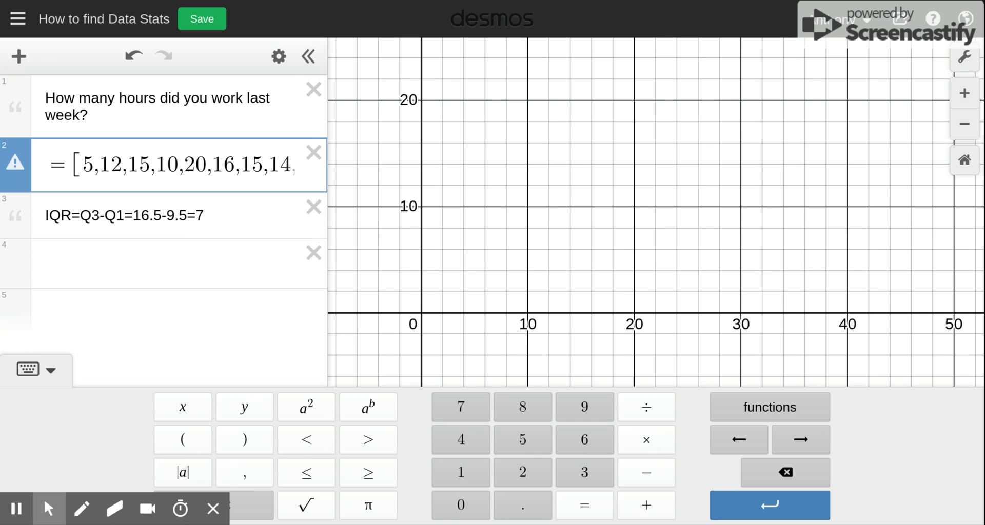
pyautogui.write('r')
pyautogui.press('BackSpace')
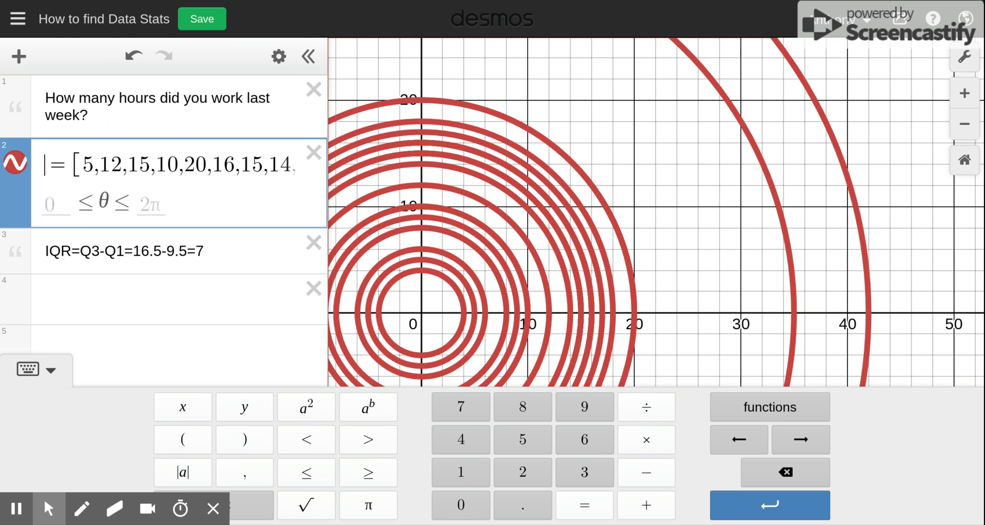
pyautogui.write('R')
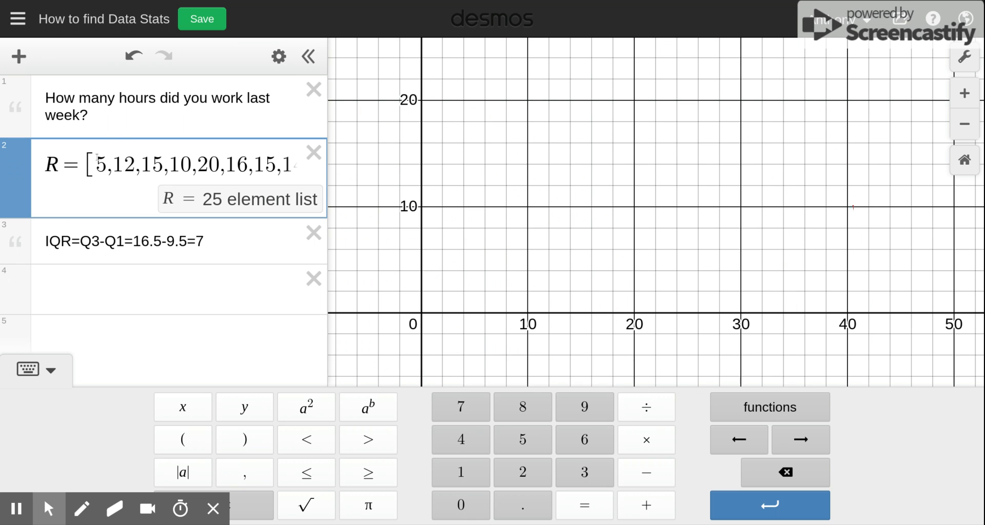
# - Scroll through the values of list R to review the whole data set
pyautogui.click(124, 166)
pyautogui.press('Right')
pyautogui.press('Right')
pyautogui.press('Right')
pyautogui.press('Right')
pyautogui.press('Right')
pyautogui.press('Right')
pyautogui.press('Right')
pyautogui.press('Right')
pyautogui.press('Right')
pyautogui.press('Right')
pyautogui.press('Right')
pyautogui.press('Right')
pyautogui.press('Right')
pyautogui.press('Right')
pyautogui.press('Right')
pyautogui.press('Right')
pyautogui.press('Right')
pyautogui.press('Right')
pyautogui.press('Right')
pyautogui.press('Right')
pyautogui.press('Right')
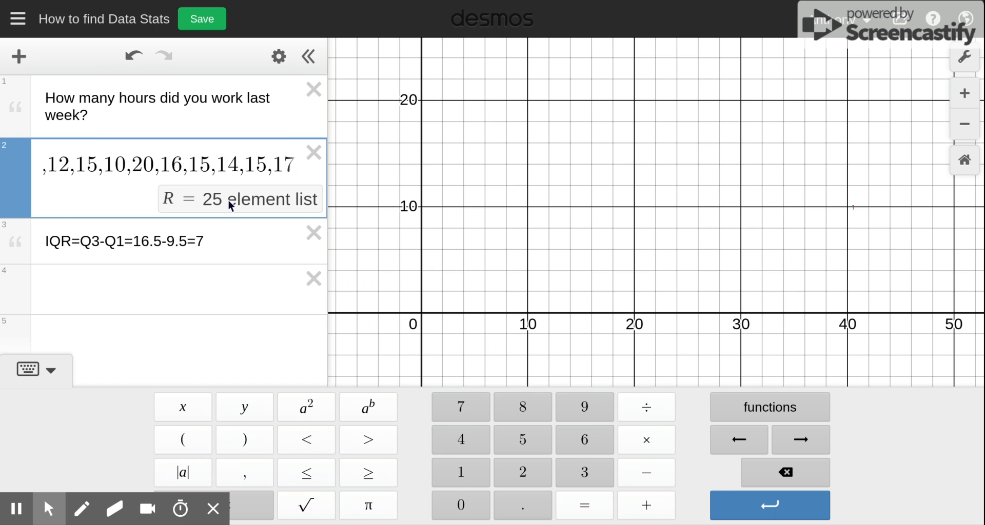
pyautogui.press('Right')
pyautogui.press('Right')
pyautogui.press('Right')
pyautogui.press('Right')
pyautogui.press('Right')
pyautogui.press('Right')
pyautogui.press('Right')
pyautogui.press('Right')
pyautogui.press('Right')
pyautogui.press('Right')
pyautogui.press('Right')
pyautogui.press('Right')
pyautogui.press('Right')
pyautogui.press('Right')
pyautogui.press('Right')
pyautogui.press('Right')
pyautogui.press('Right')
pyautogui.press('Right')
pyautogui.press('Right')
pyautogui.press('Right')
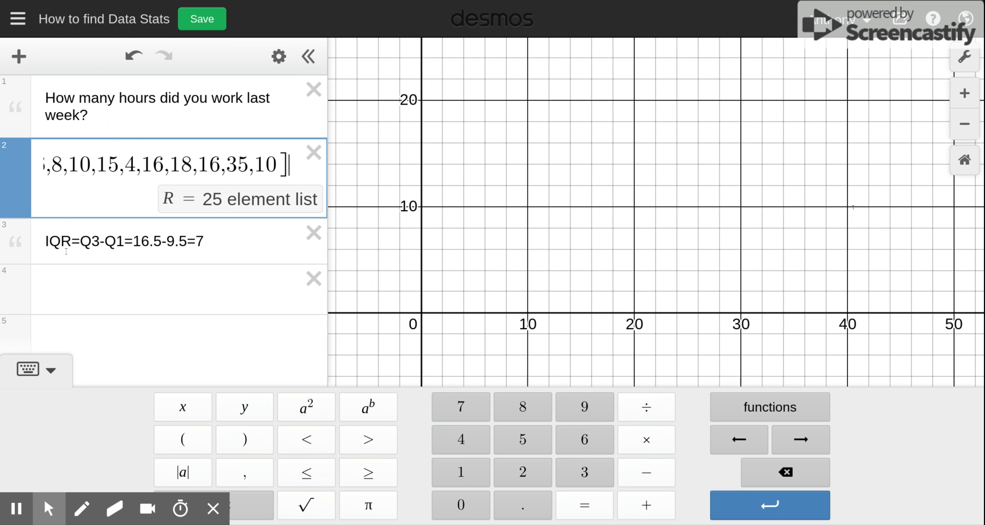
# - Add a new expression dotplot(R) to plot the data as a dot plot and inspect a point
pyautogui.click(72, 283)
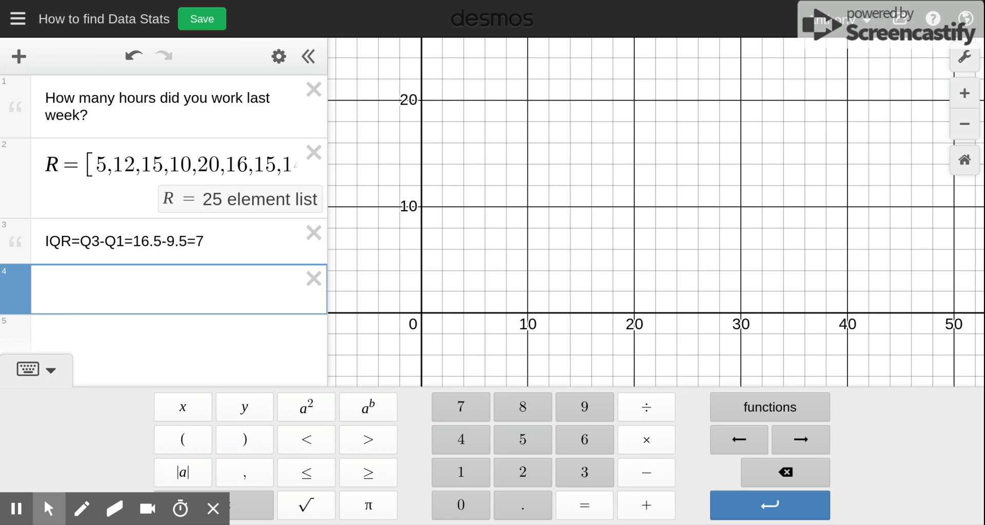
pyautogui.write('dotplot')
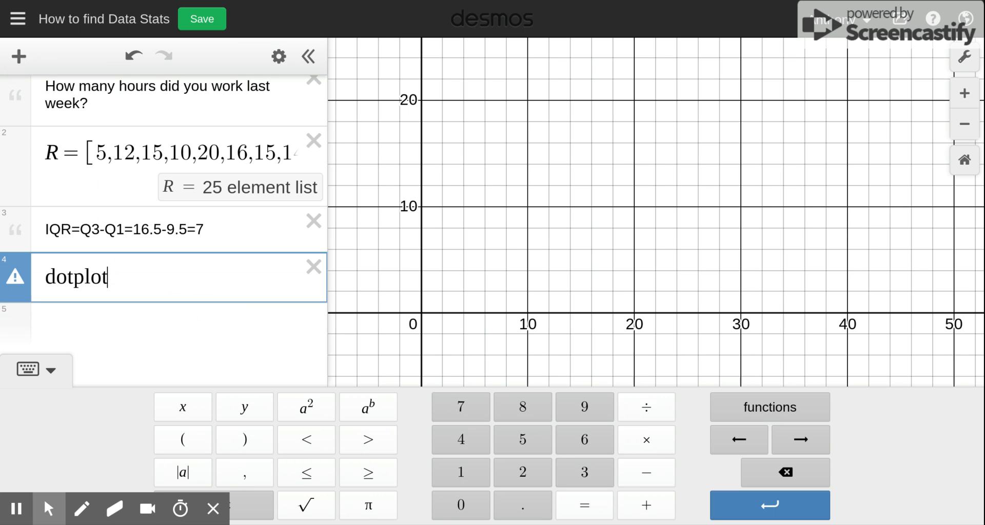
pyautogui.write('(')
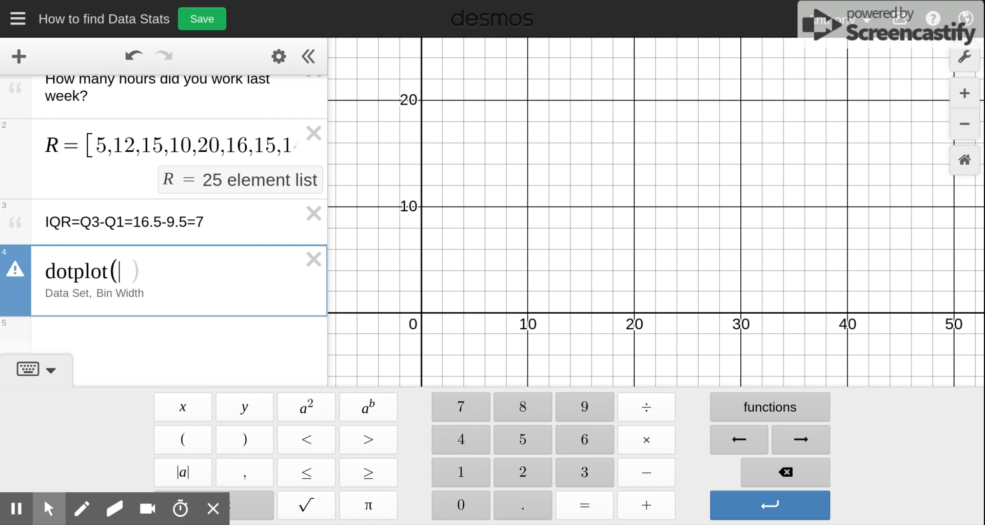
pyautogui.write('R')
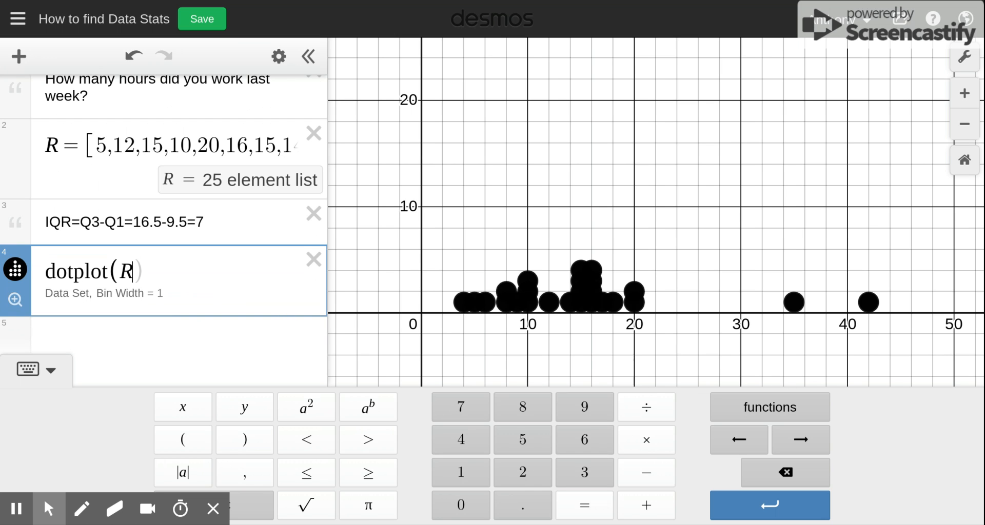
pyautogui.write(')')
pyautogui.click(473, 304)
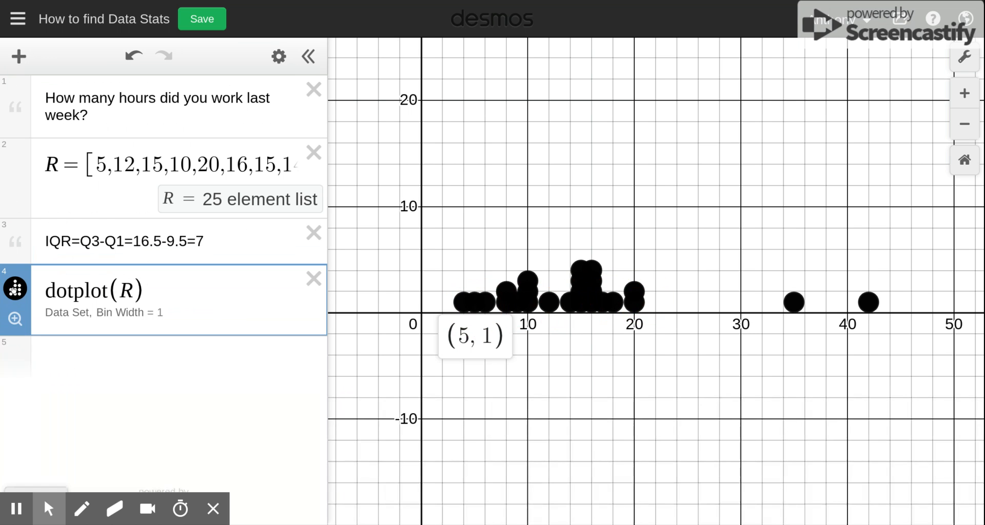
# - Open the dot plot's style options and change its color to red
pyautogui.click(14, 291)
pyautogui.click(14, 290)
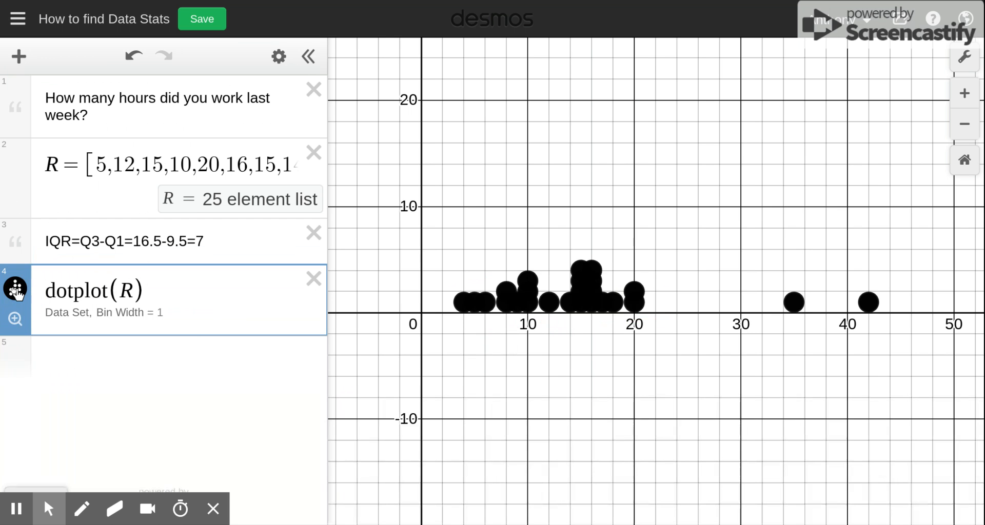
pyautogui.click(16, 291)
pyautogui.click(15, 291)
pyautogui.click(17, 293)
pyautogui.click(16, 291)
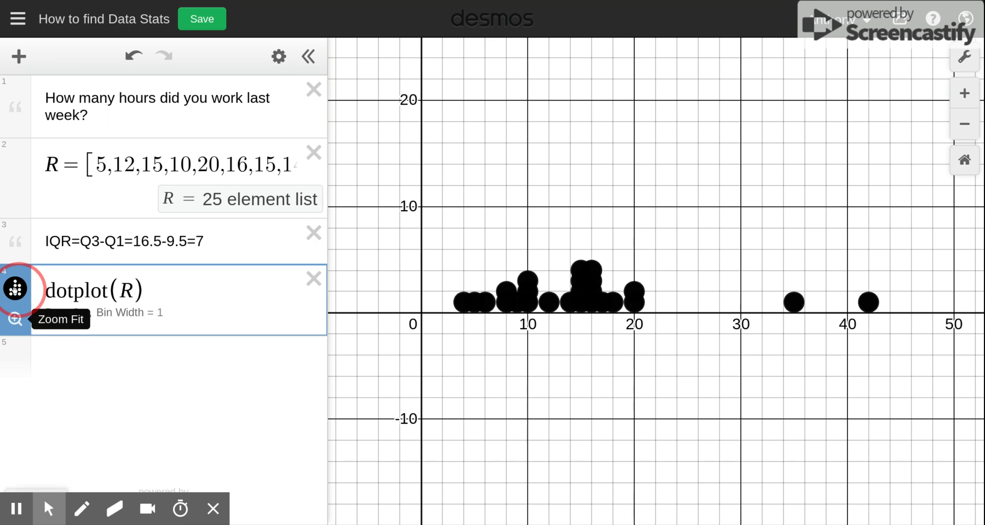
pyautogui.click(16, 291)
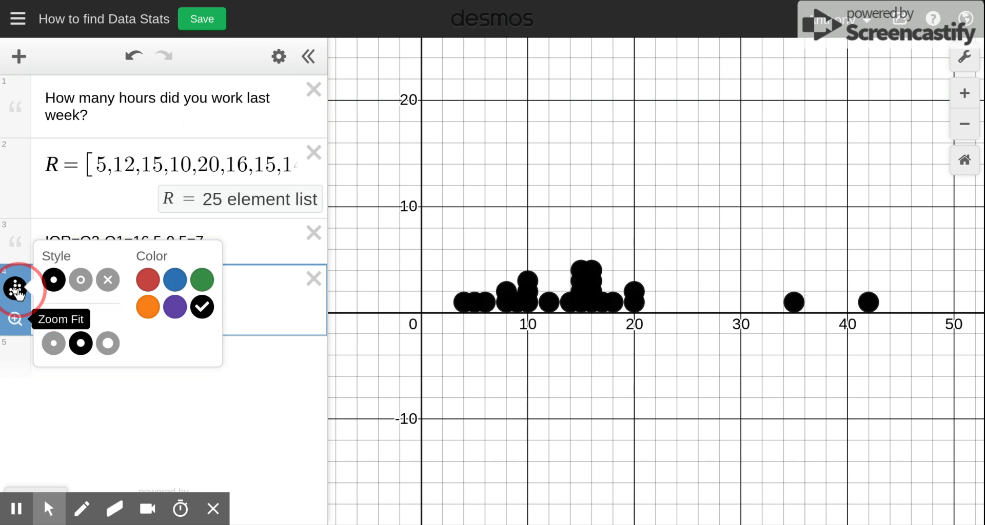
pyautogui.click(150, 279)
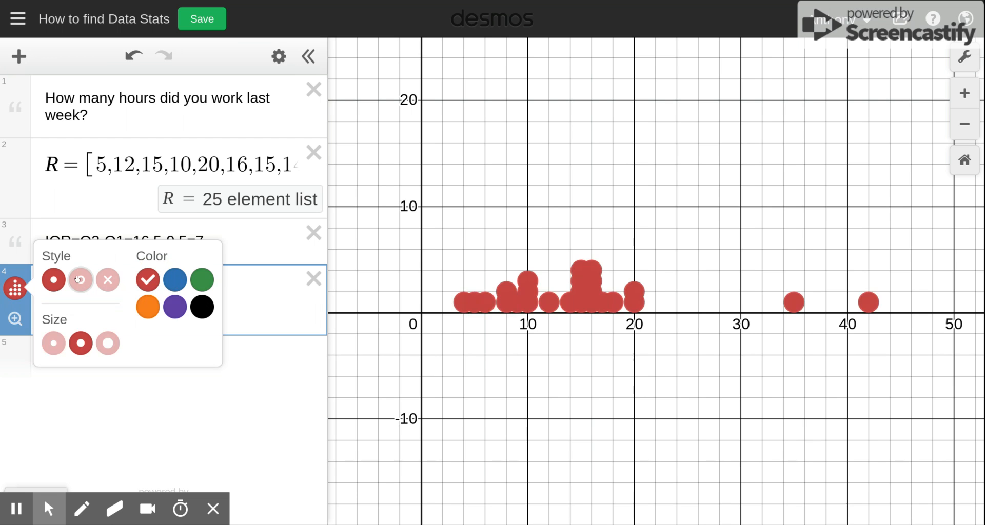
# - Set the dot plot points to the smallest size and the open-circle style
pyautogui.click(53, 343)
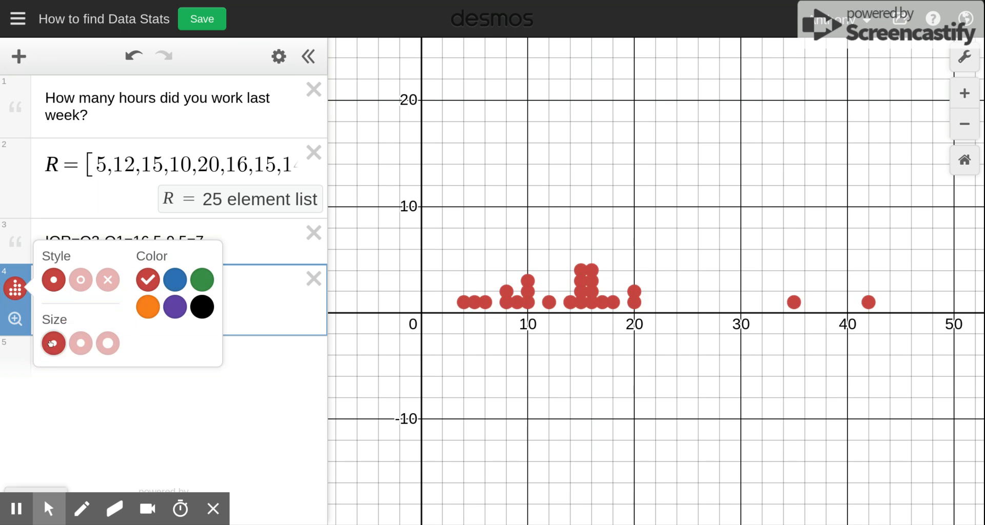
pyautogui.click(82, 280)
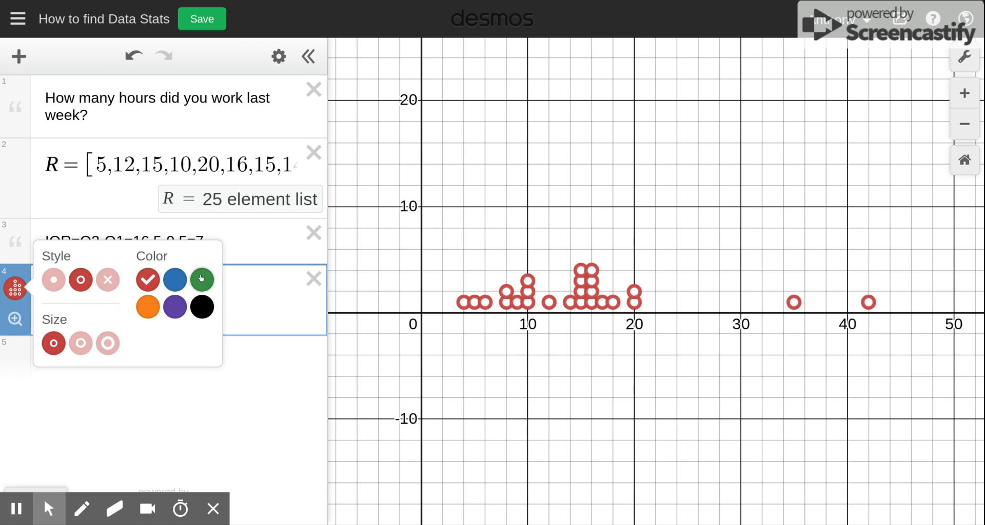
pyautogui.click(277, 298)
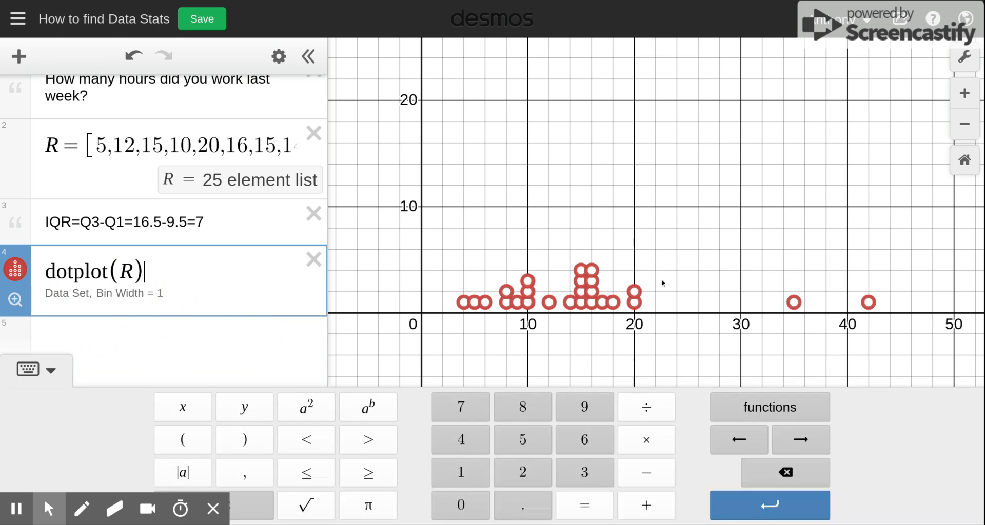
# - Examine the coordinates of the tallest dot stacks and the two outlying dots on the graph
pyautogui.click(11, 302)
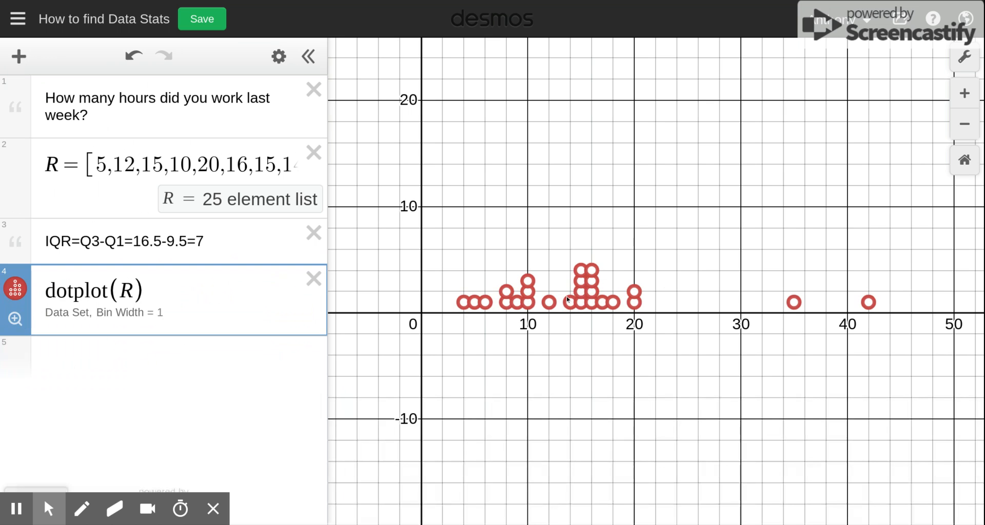
pyautogui.click(594, 294)
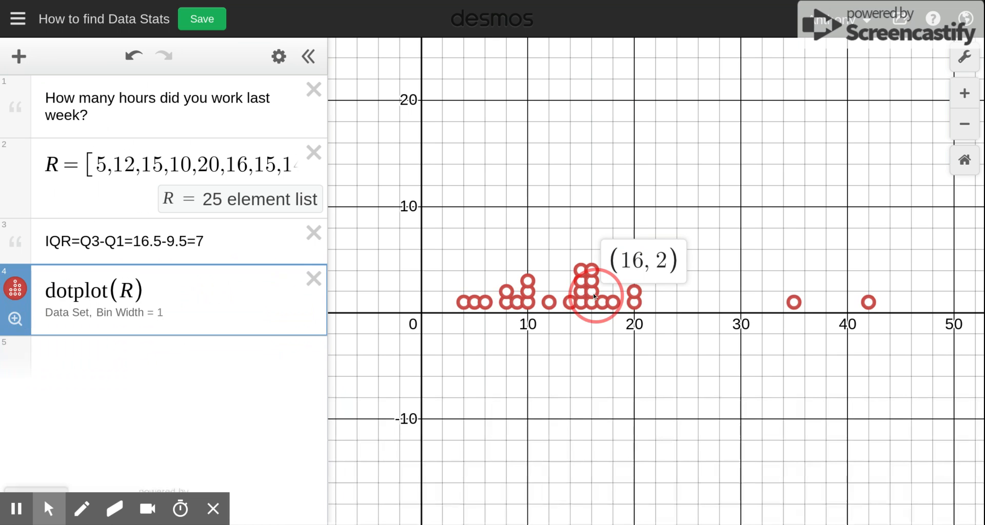
pyautogui.click(581, 295)
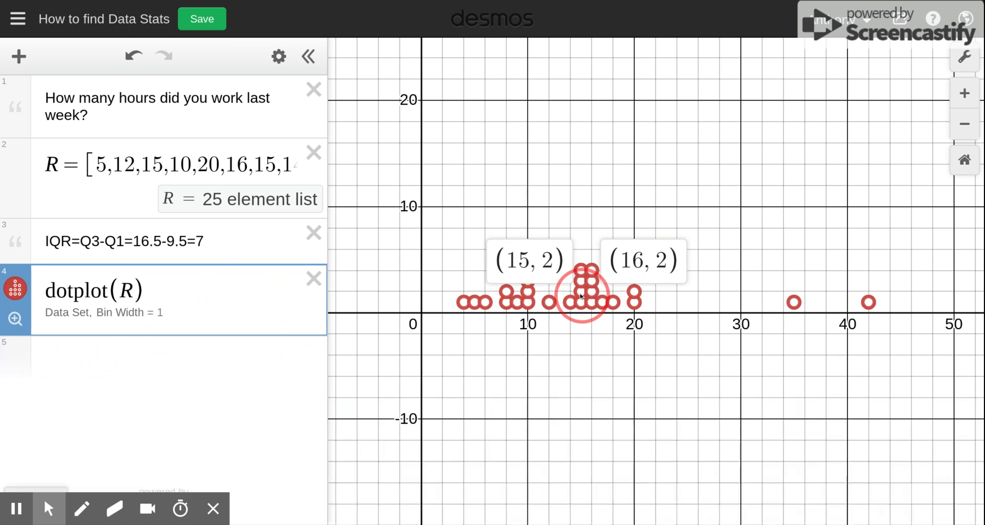
pyautogui.click(582, 296)
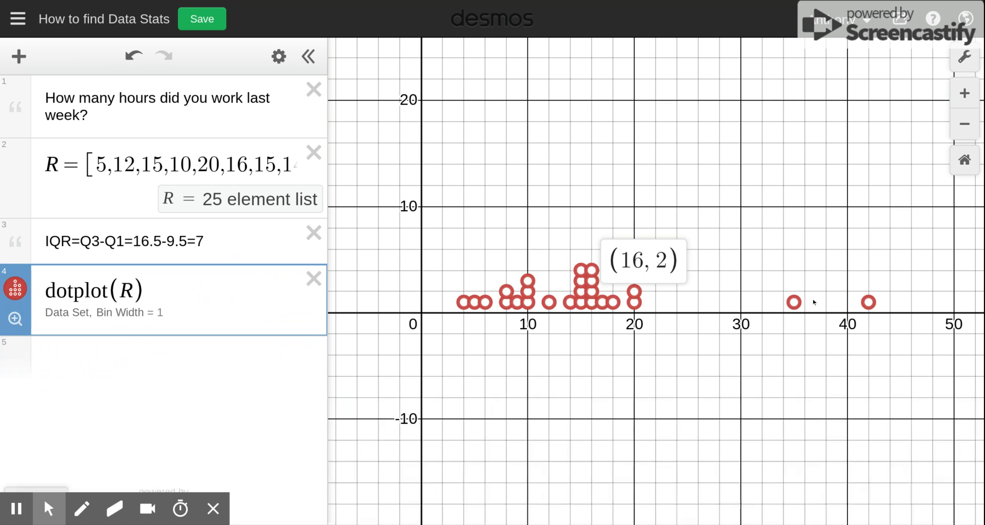
pyautogui.click(793, 303)
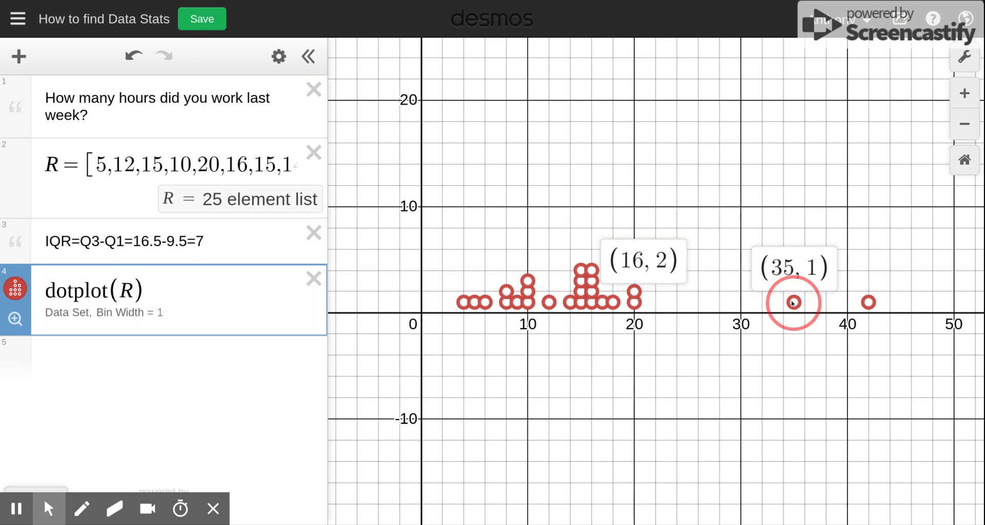
pyautogui.click(868, 303)
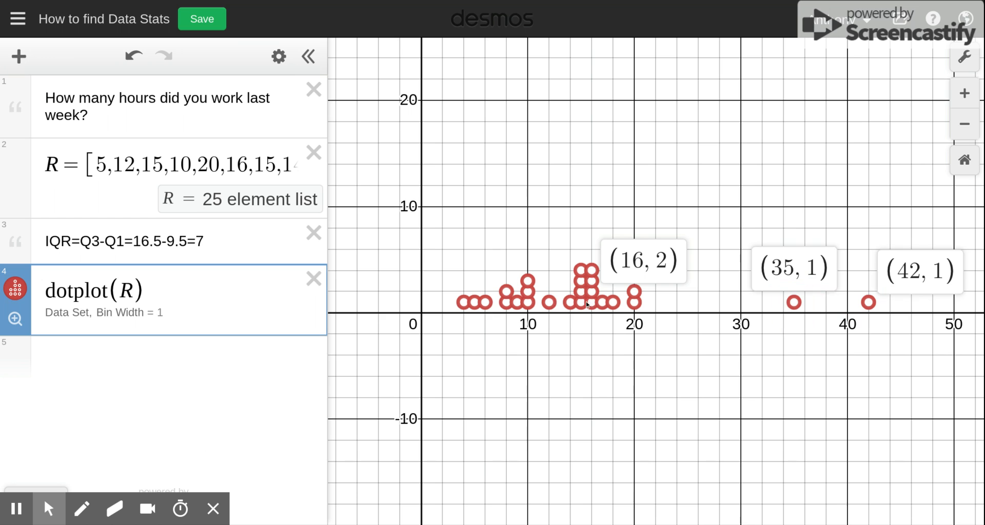
# - Hide the dot plot and add a new expression histogram(R,4) with a bin width of 4
pyautogui.click(10, 290)
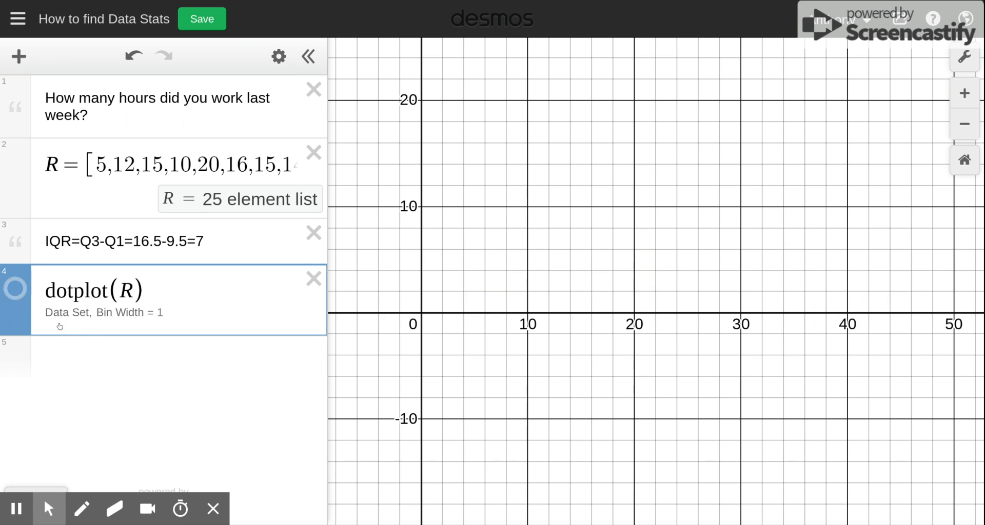
pyautogui.click(77, 361)
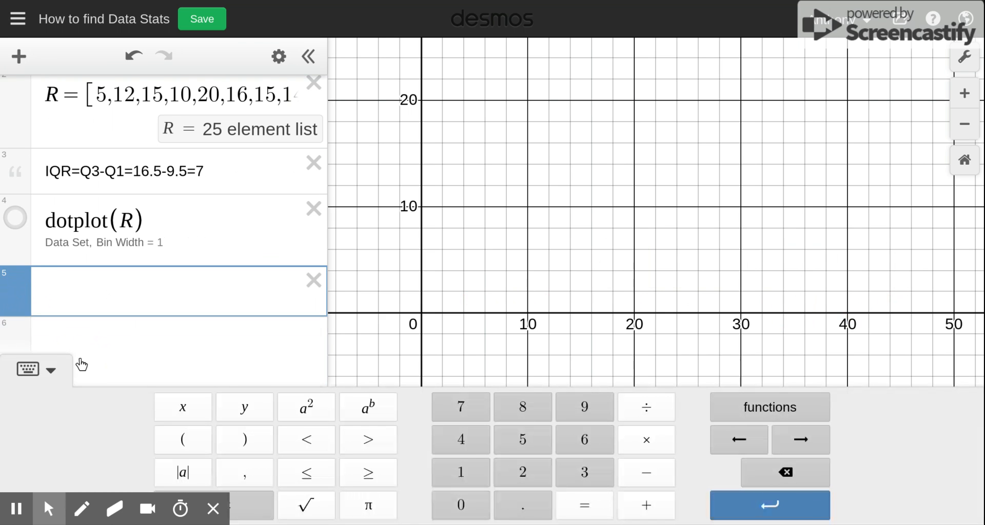
pyautogui.write('histogra')
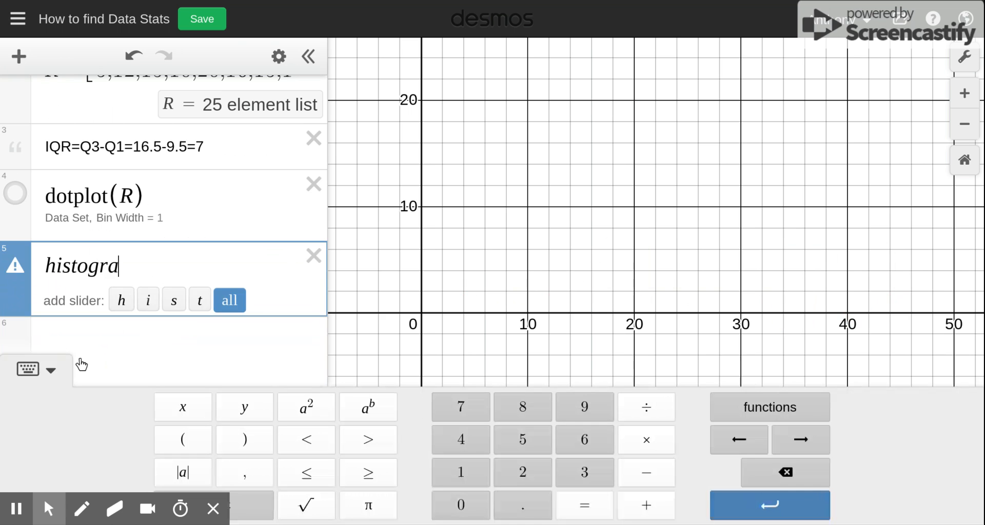
pyautogui.write('m')
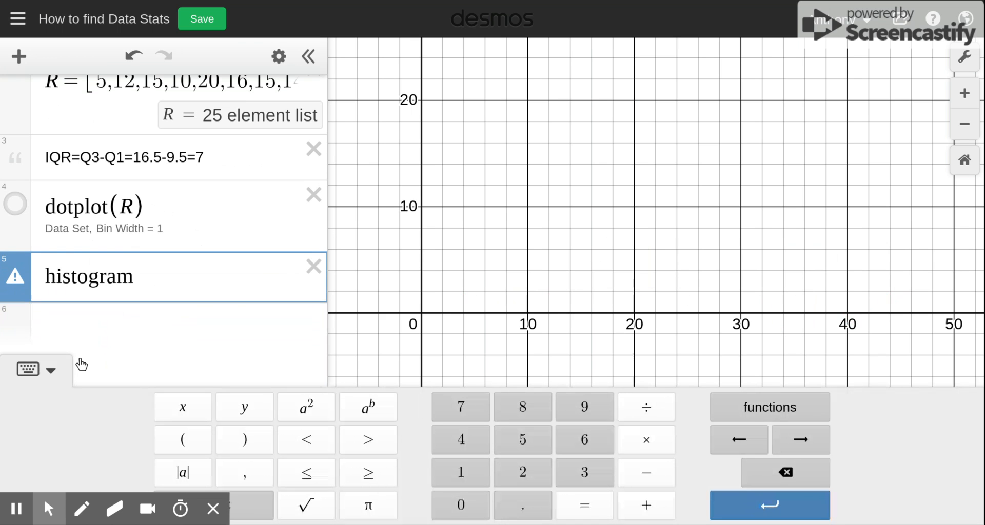
pyautogui.write('(R')
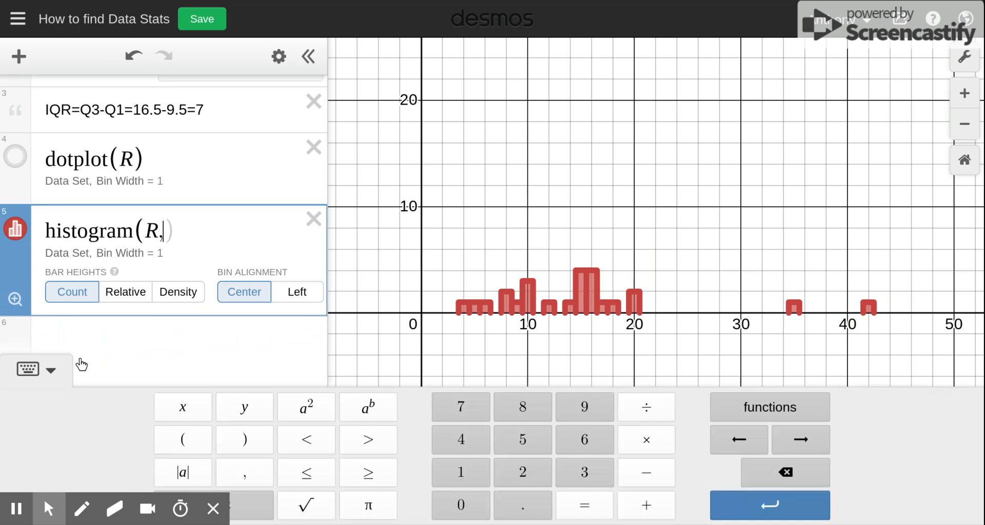
pyautogui.write(',4)')
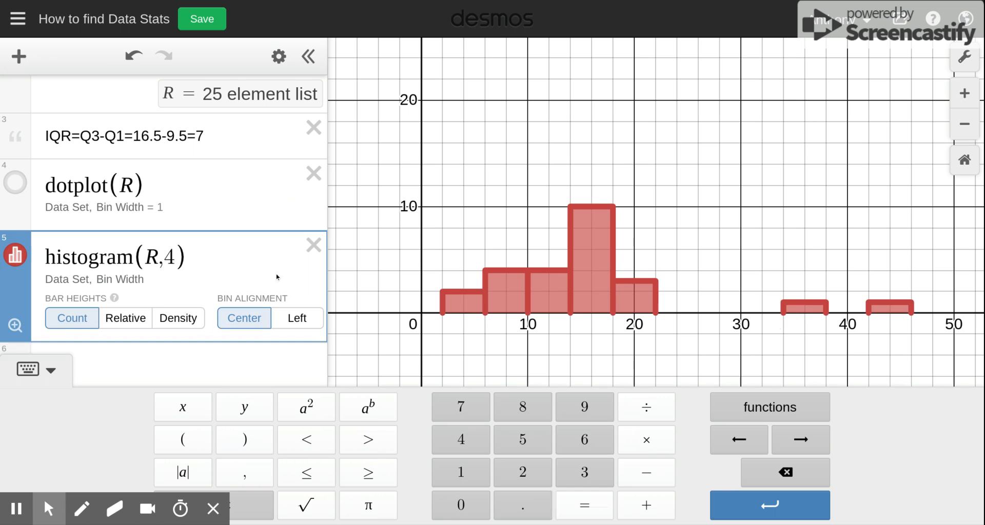
# - Set the histogram's bin alignment to Left
pyautogui.click(299, 319)
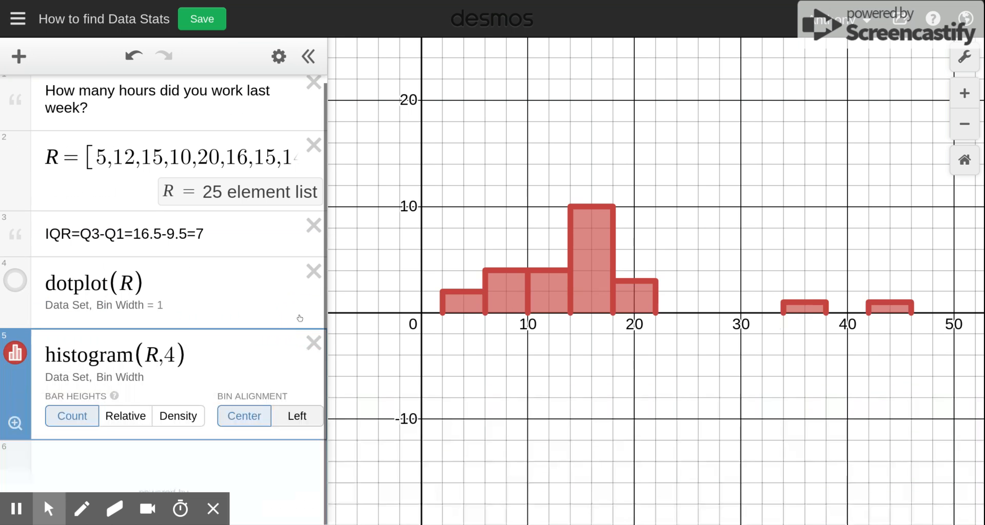
pyautogui.click(300, 418)
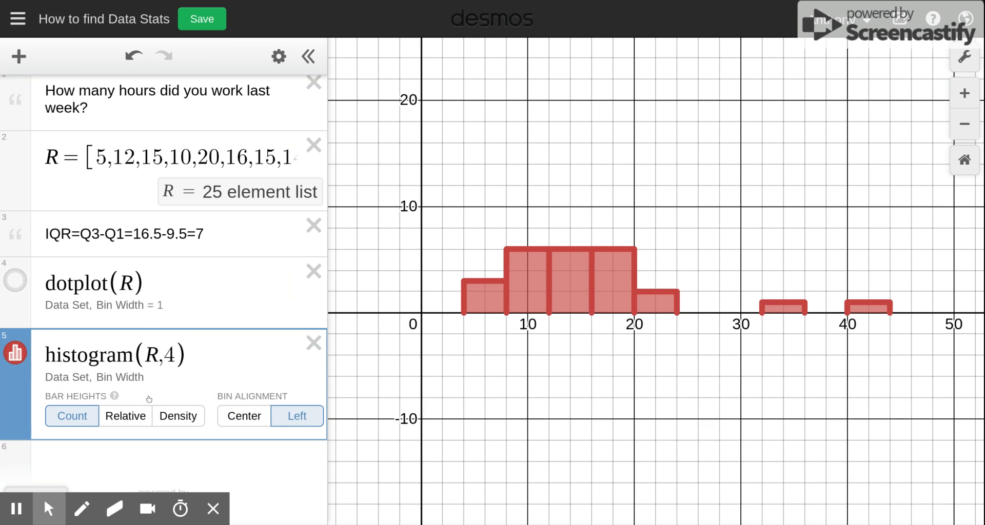
# - Hide the histogram and add a new expression boxplot(R)
pyautogui.click(15, 353)
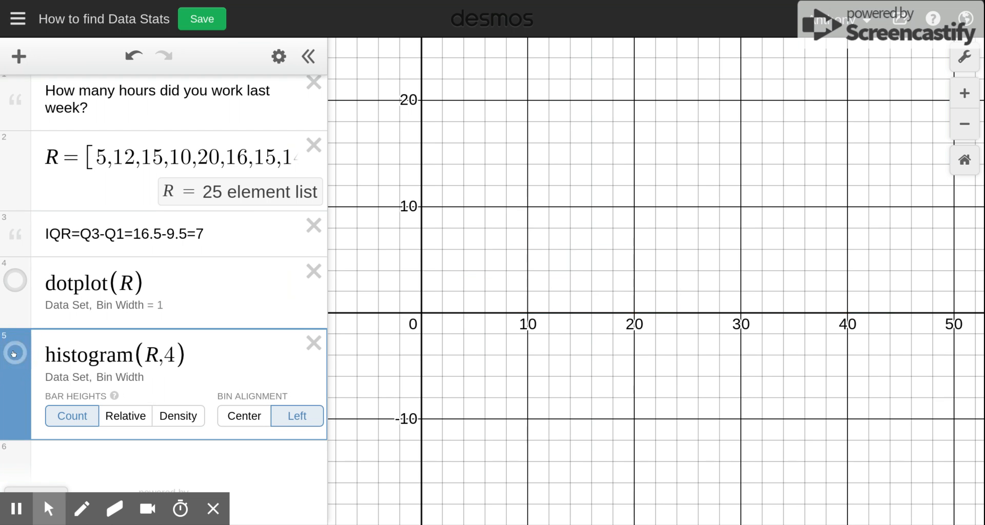
pyautogui.click(58, 453)
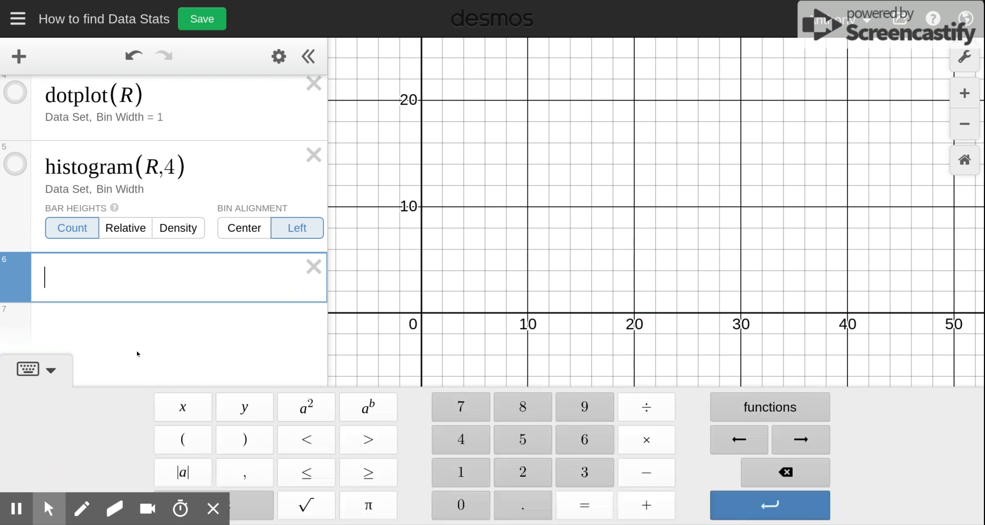
pyautogui.write('bo')
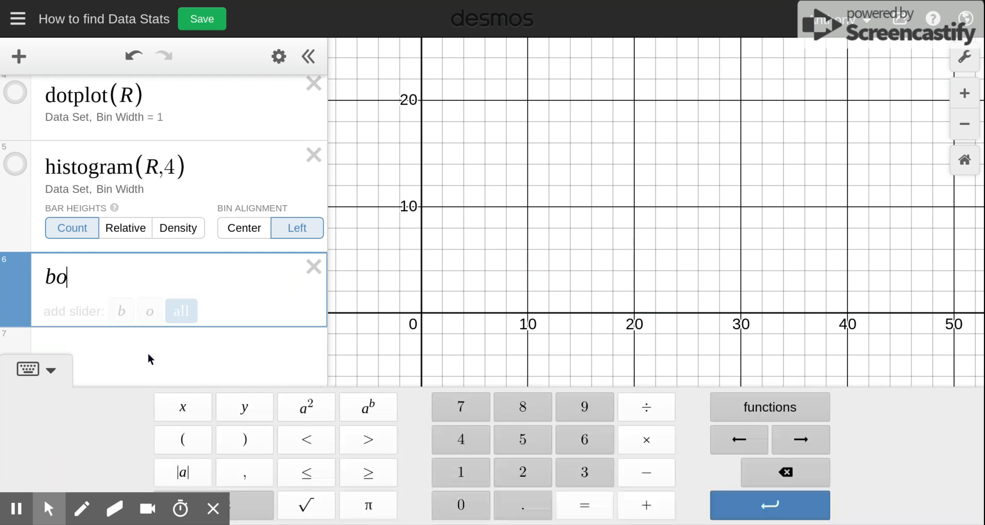
pyautogui.write('xplot')
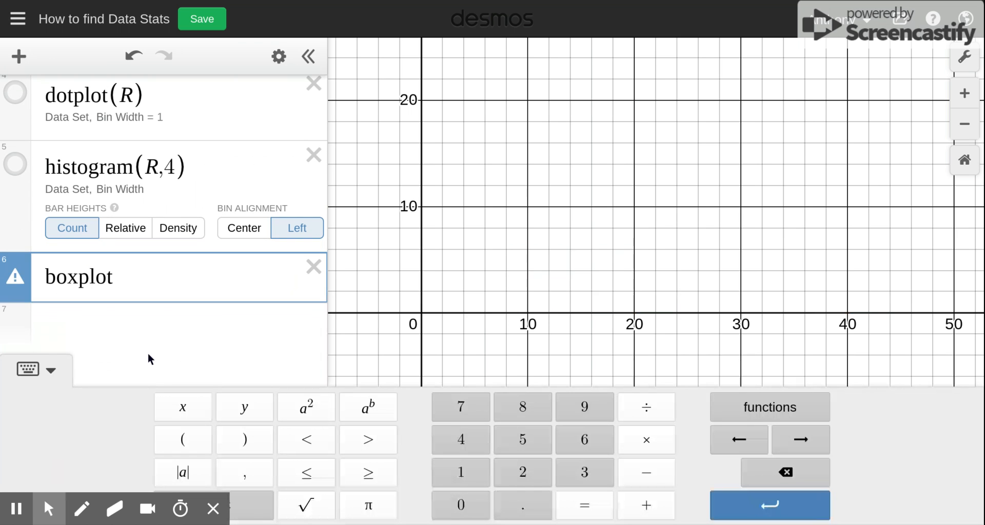
pyautogui.write('(R')
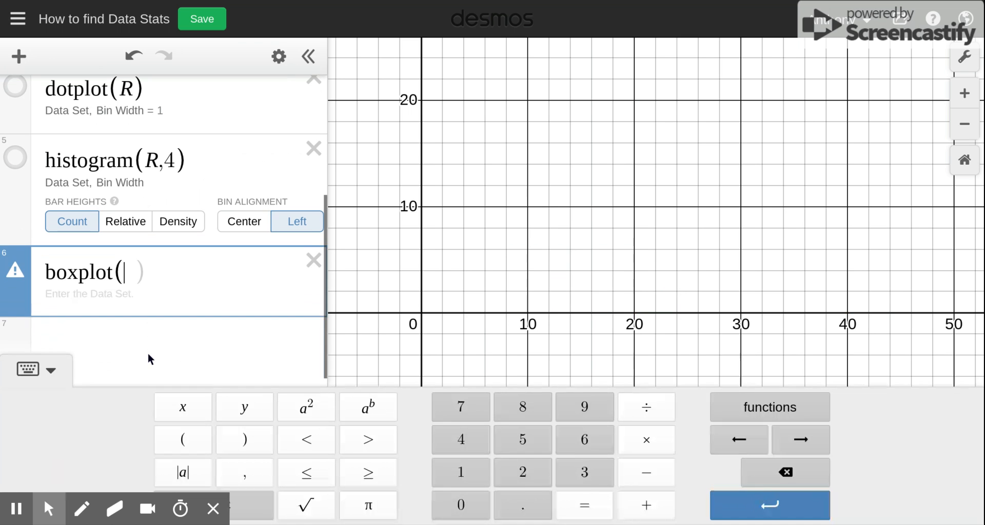
pyautogui.write(')')
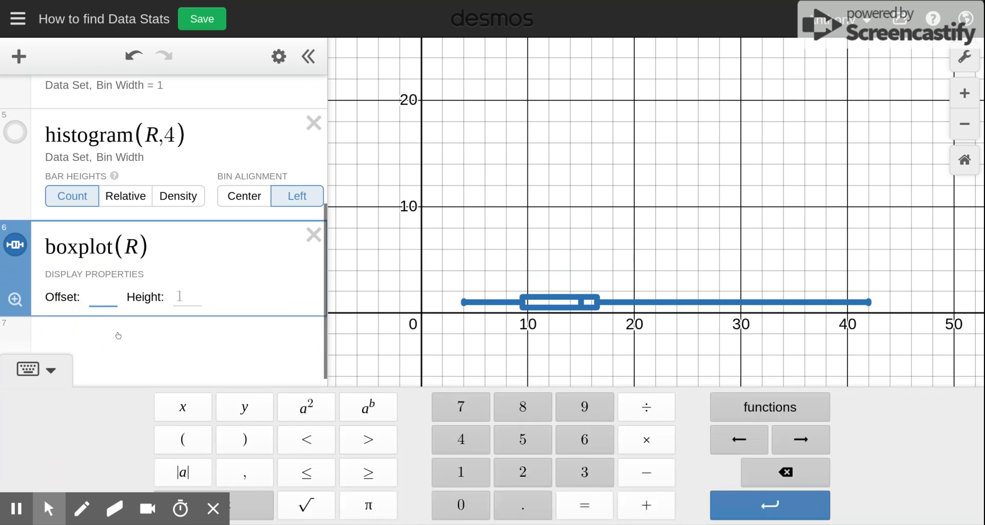
# - Set the box plot's offset to 5 and its height to 6
pyautogui.write('3')
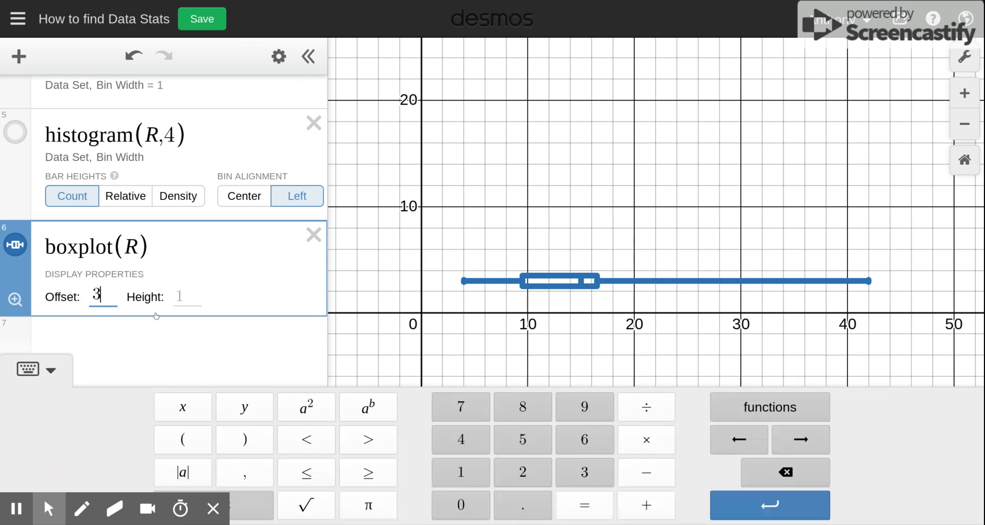
pyautogui.press('BackSpace')
pyautogui.write('5')
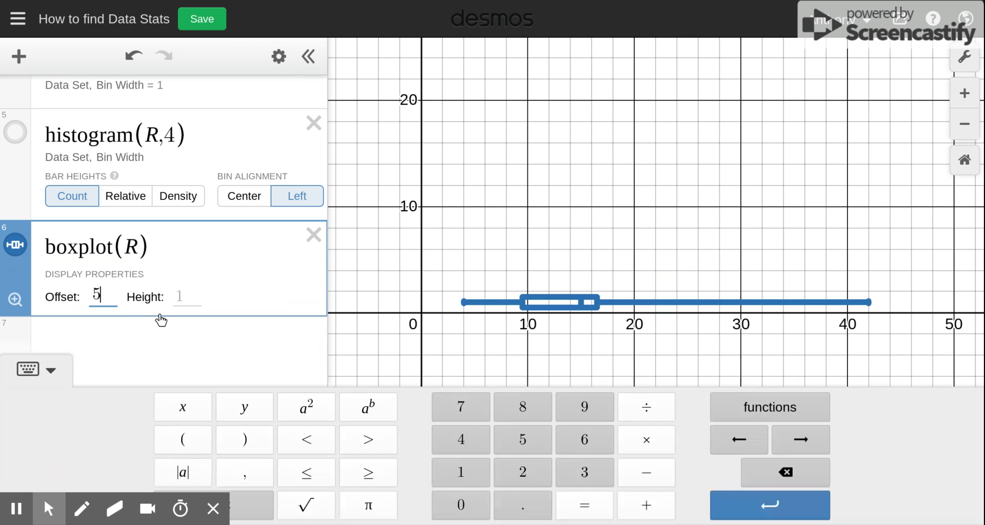
pyautogui.press('Tab')
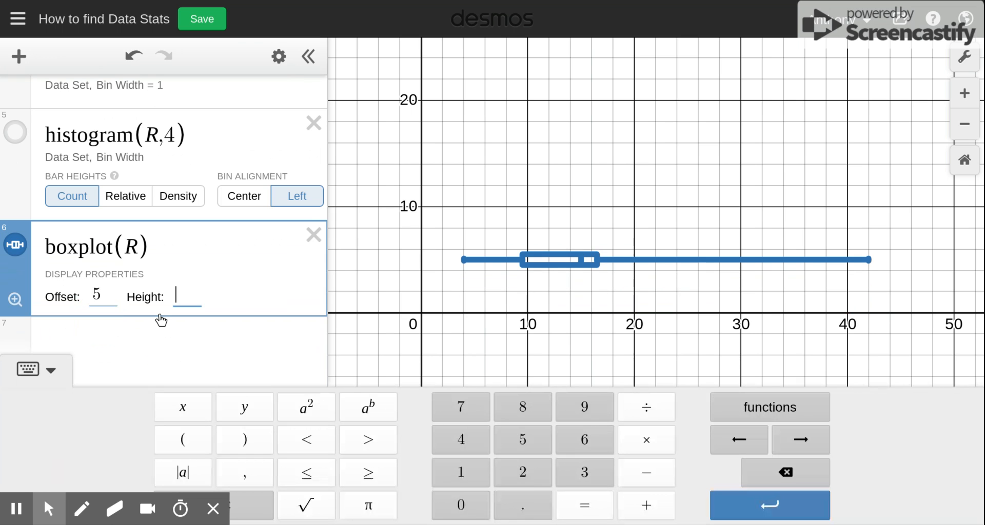
pyautogui.write('3')
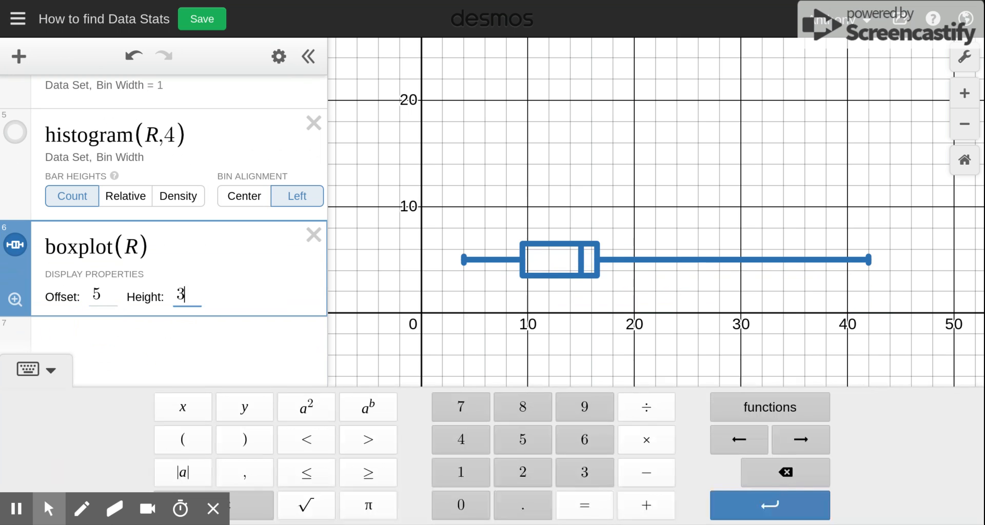
pyautogui.press('BackSpace')
pyautogui.write('5')
pyautogui.press('BackSpace')
pyautogui.write('7')
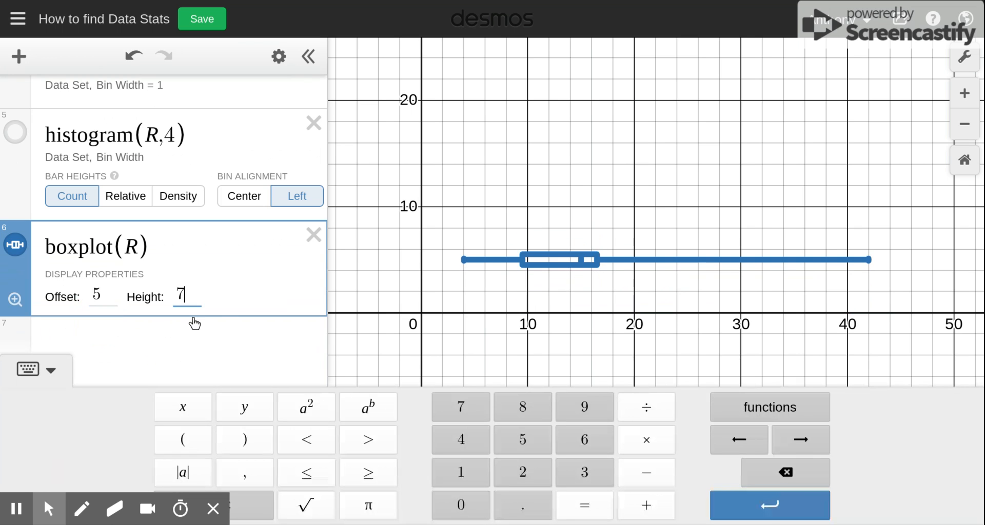
pyautogui.press('BackSpace')
pyautogui.write('9')
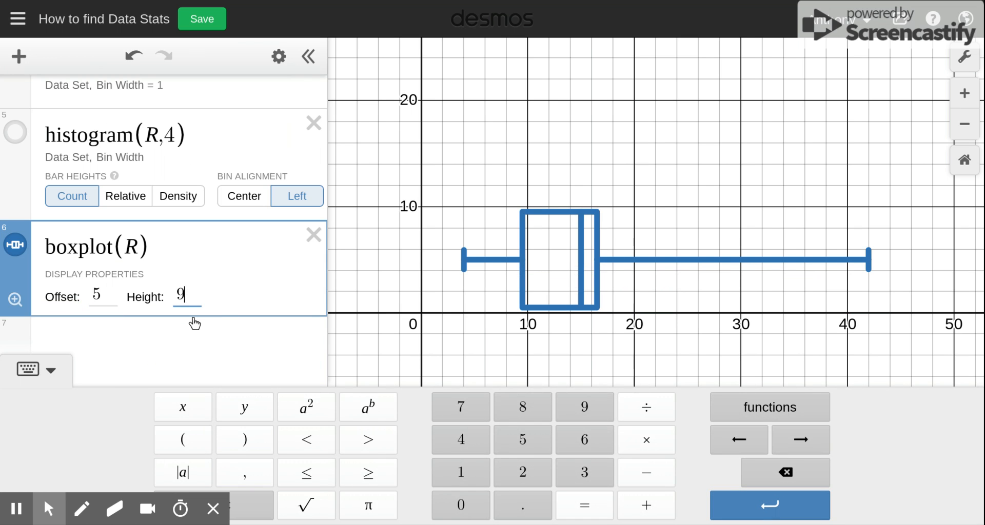
pyautogui.press('BackSpace')
pyautogui.write('6')
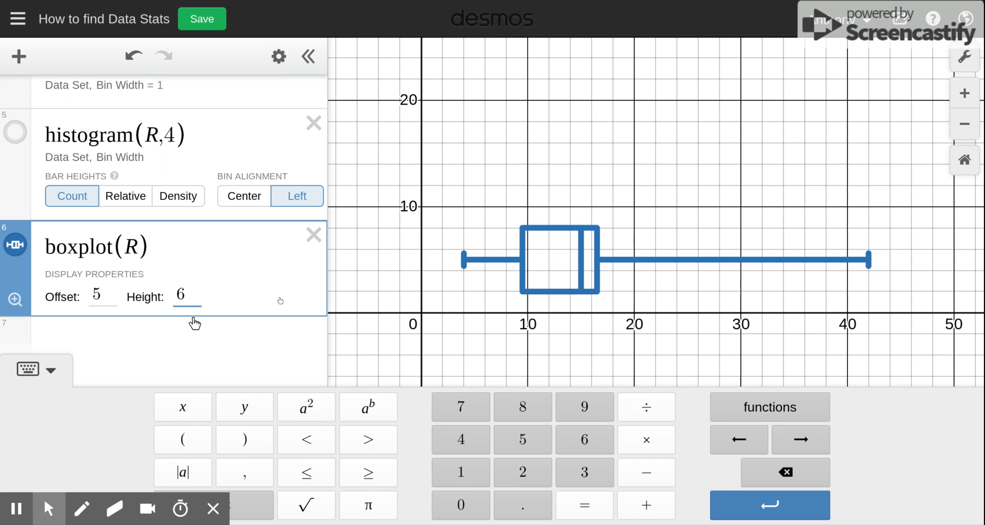
# - Examine the box plot's whisker ends, box edges and median line on the graph
pyautogui.click(598, 260)
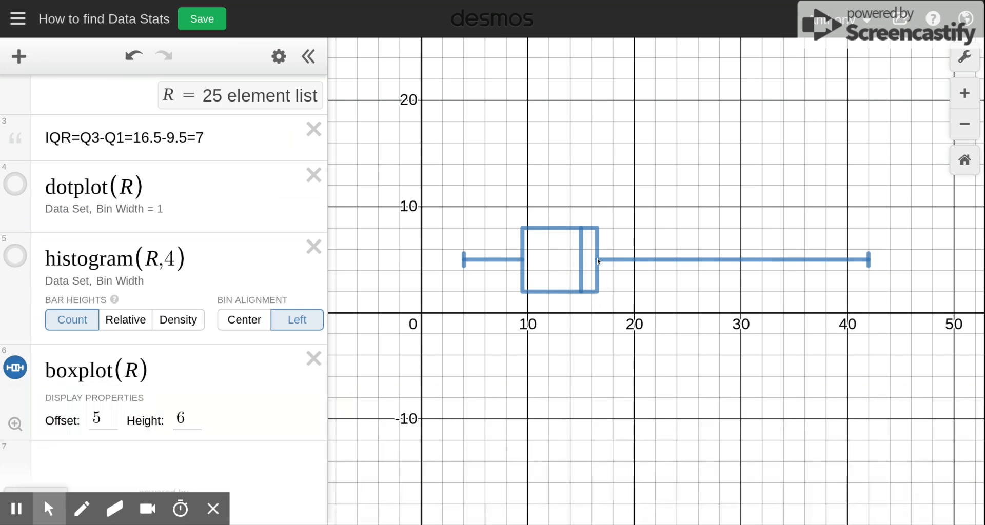
pyautogui.click(598, 260)
pyautogui.scroll(4, 597, 260)
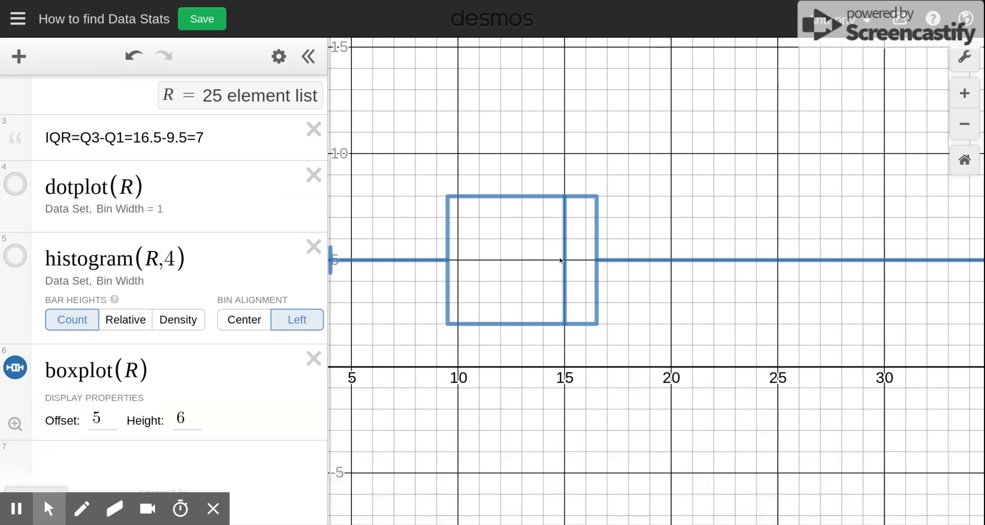
pyautogui.click(570, 263)
pyautogui.click(15, 425)
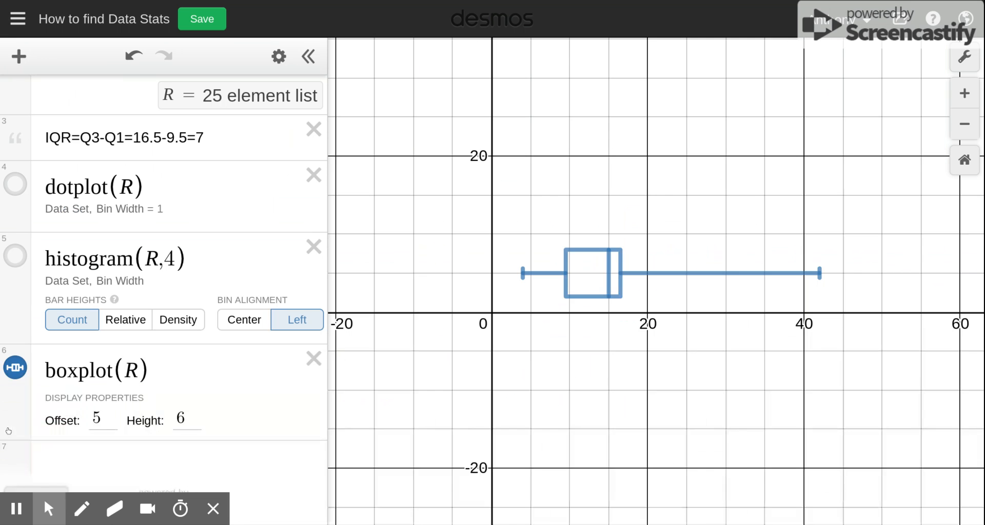
pyautogui.click(521, 274)
pyautogui.moveTo(520, 273)
pyautogui.mouseDown()
pyautogui.moveTo(571, 272)
pyautogui.moveTo(532, 271)
pyautogui.mouseUp()
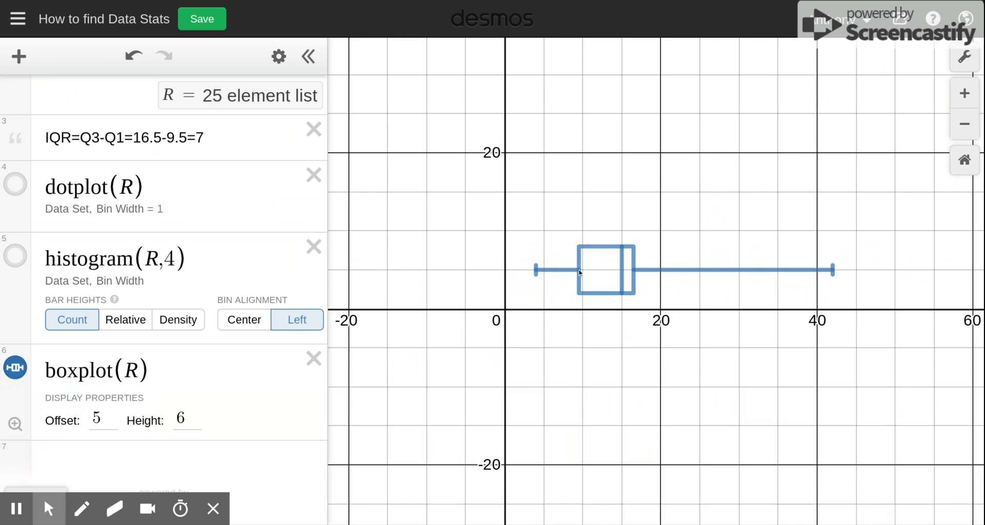
pyautogui.click(580, 273)
pyautogui.click(622, 274)
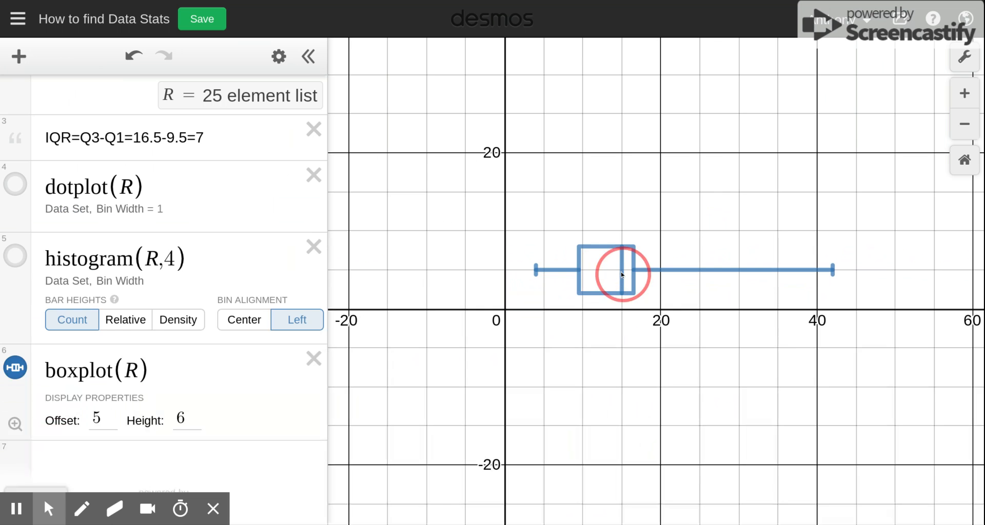
pyautogui.click(636, 271)
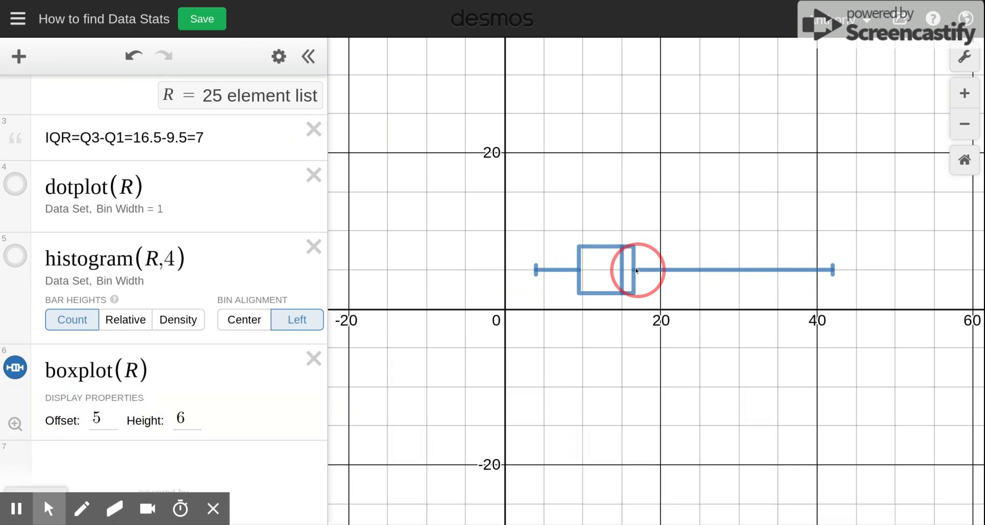
pyautogui.click(835, 272)
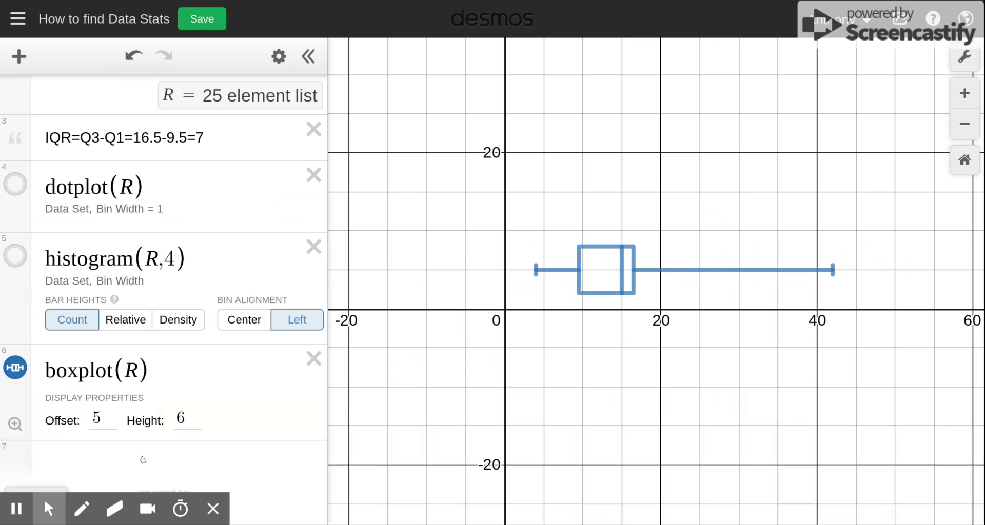
# - Add a new expression min(R) to compute the smallest value
pyautogui.click(76, 452)
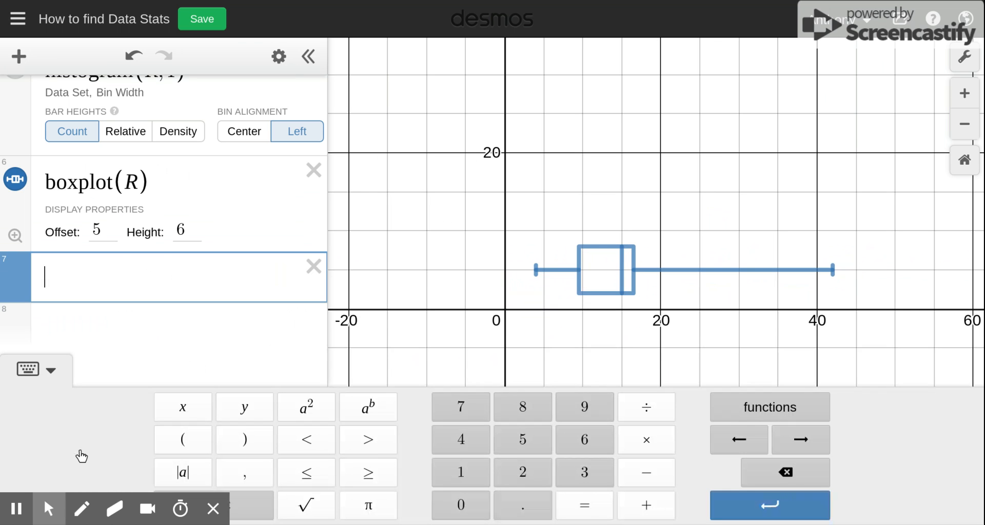
pyautogui.write('min')
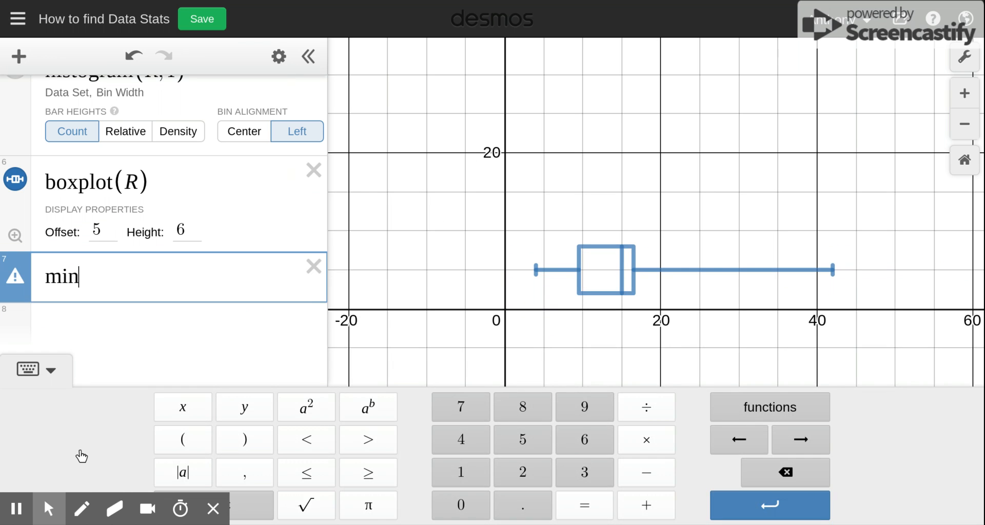
pyautogui.write('(R')
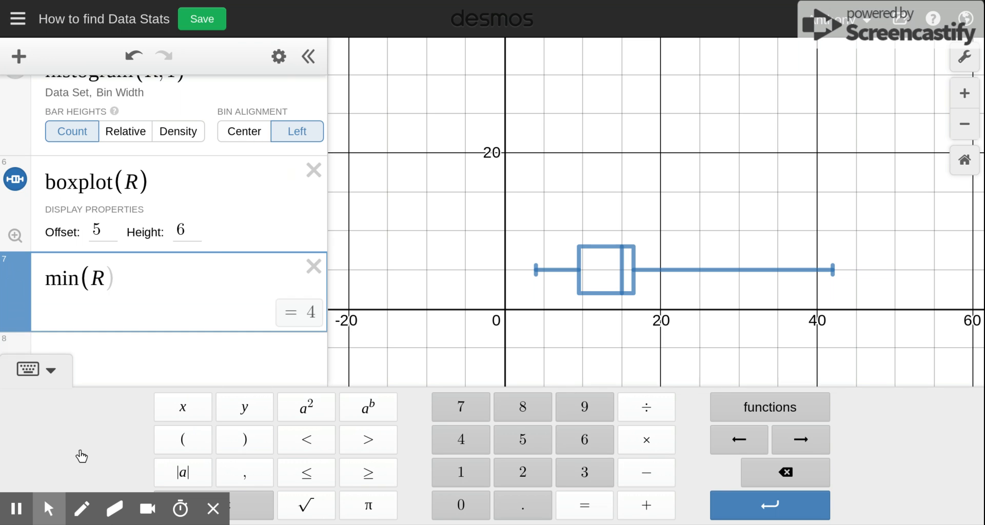
pyautogui.write(')')
pyautogui.click(318, 318)
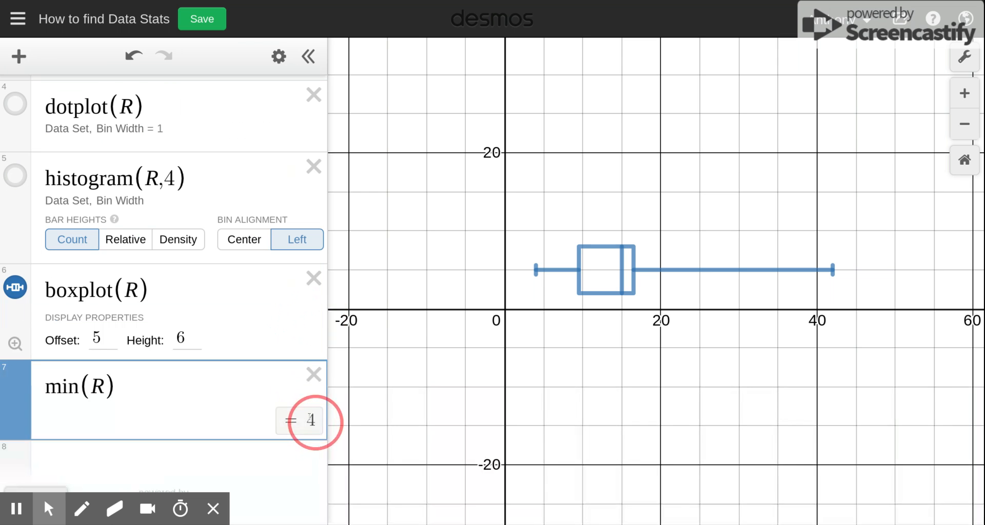
# - Change the expression to max(R)
pyautogui.click(75, 385)
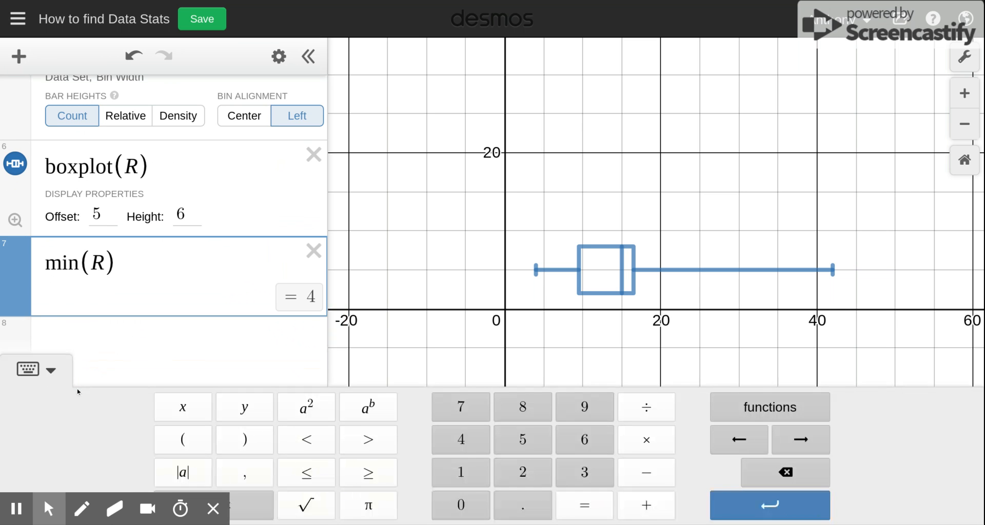
pyautogui.press('BackSpace')
pyautogui.press('BackSpace')
pyautogui.write('ax')
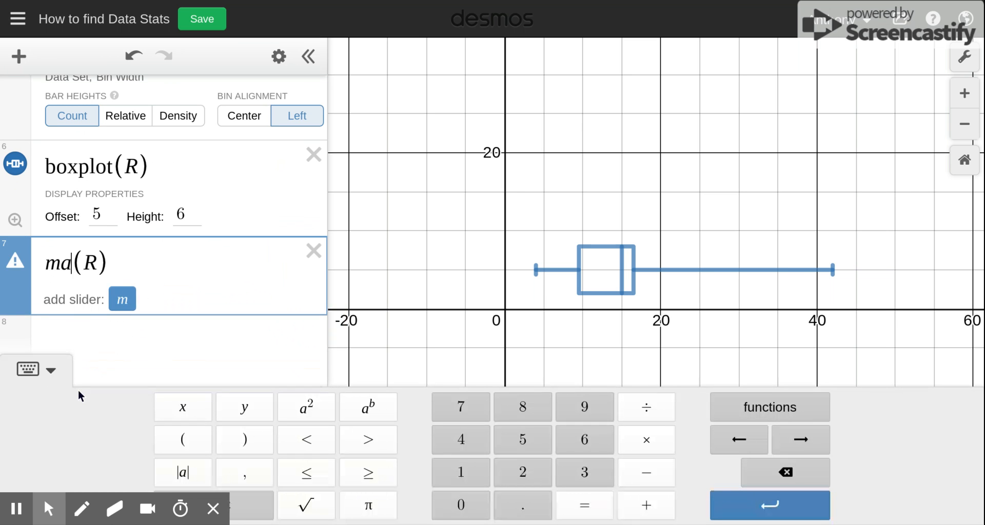
pyautogui.click(304, 295)
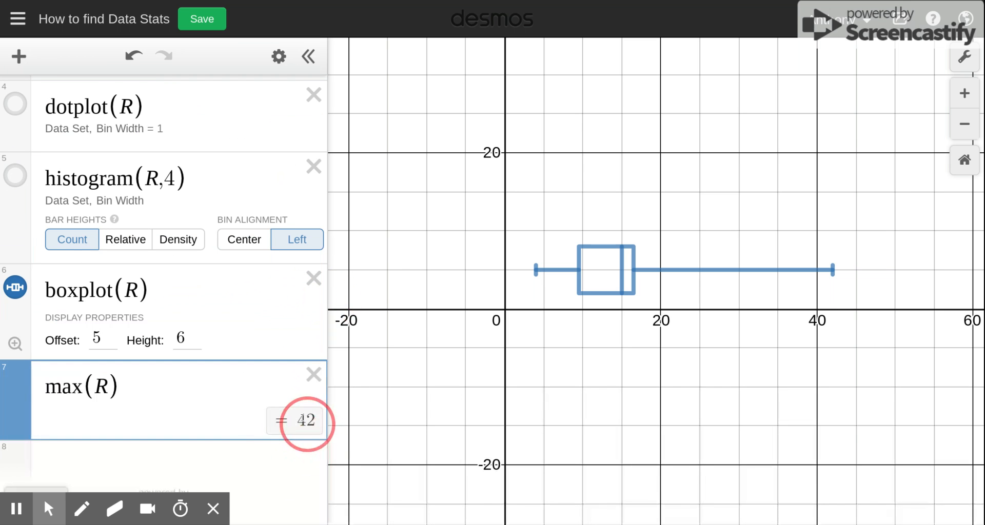
# - Change the expression to median(R) and point out the median line on the box plot
pyautogui.click(80, 389)
pyautogui.press('BackSpace')
pyautogui.press('BackSpace')
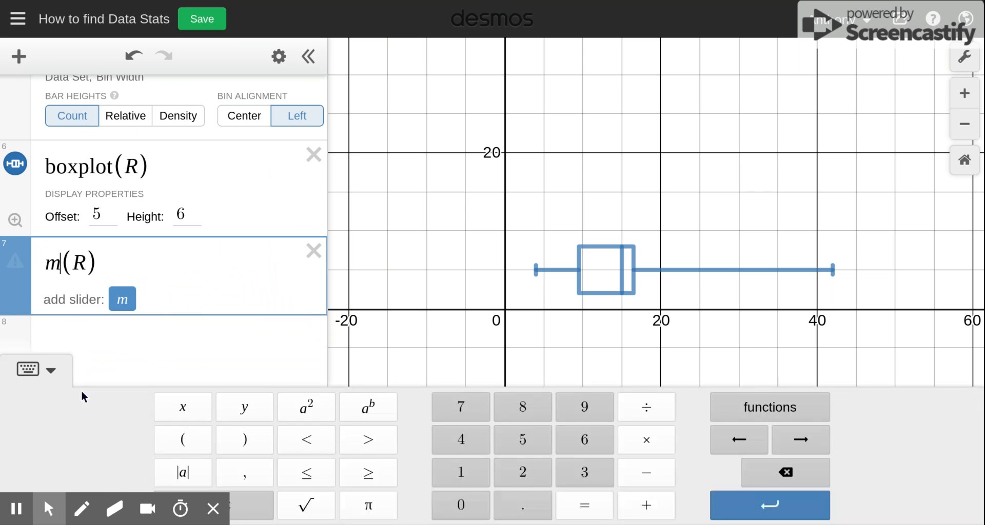
pyautogui.write('ed')
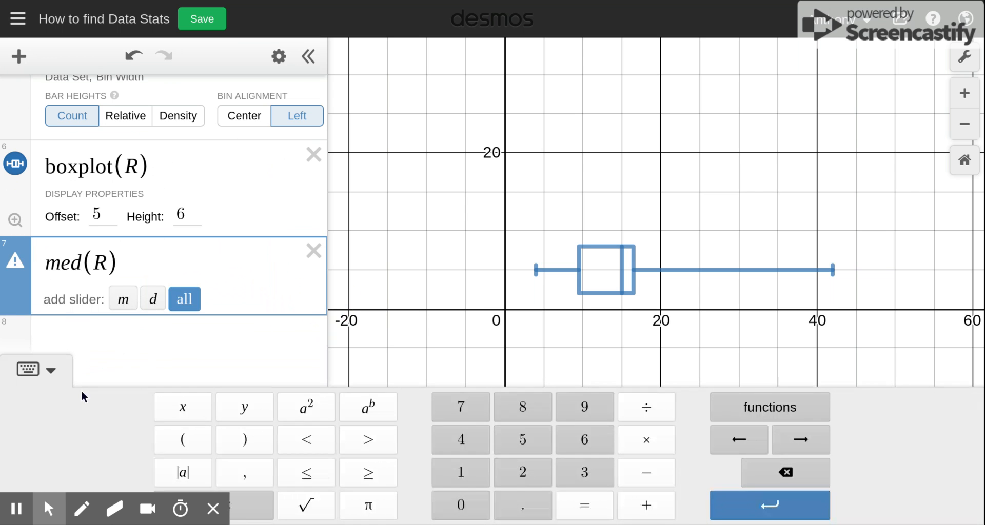
pyautogui.write('ian')
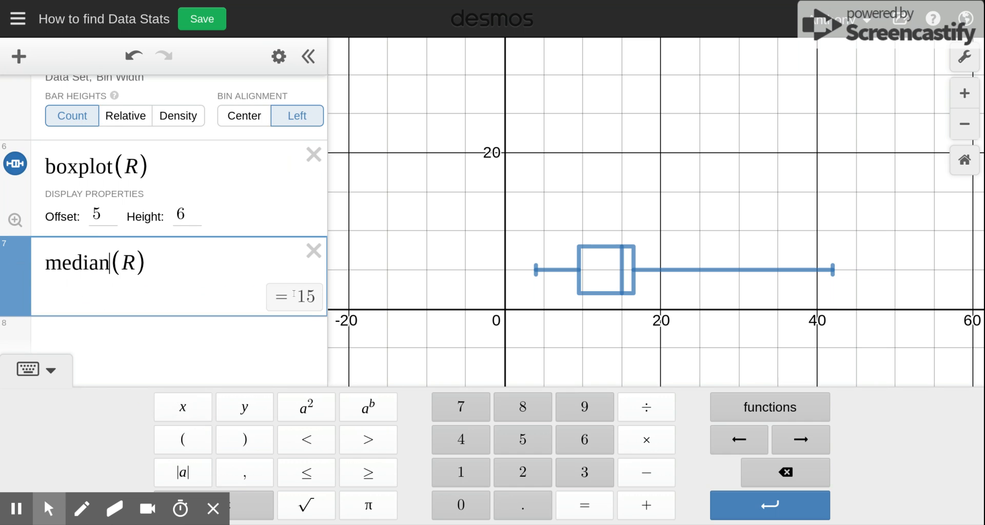
pyautogui.click(298, 295)
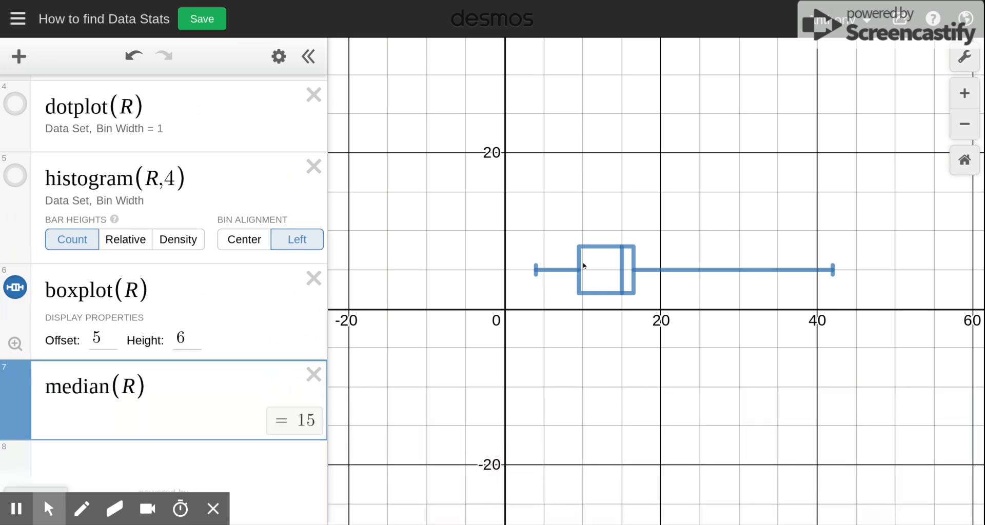
pyautogui.click(622, 272)
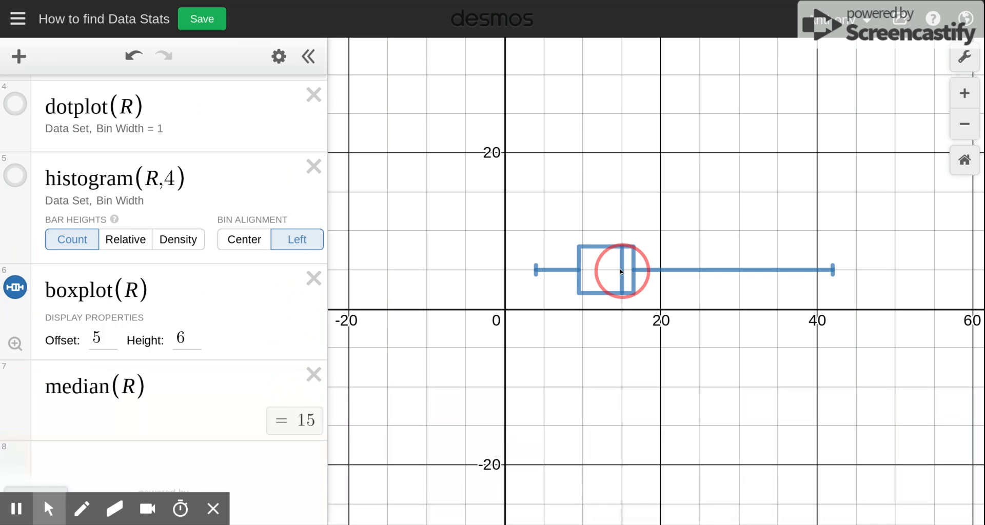
pyautogui.moveTo(621, 270); pyautogui.dragTo(255, 319)
pyautogui.moveTo(388, 391); pyautogui.dragTo(658, 354)
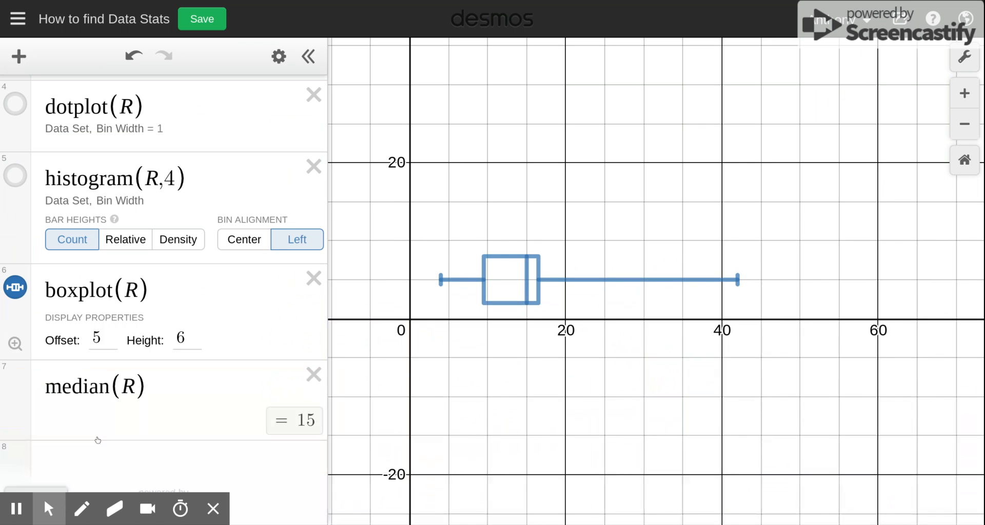
# - Change the median expression to quartile(R,1) to compute the first quartile
pyautogui.click(111, 381)
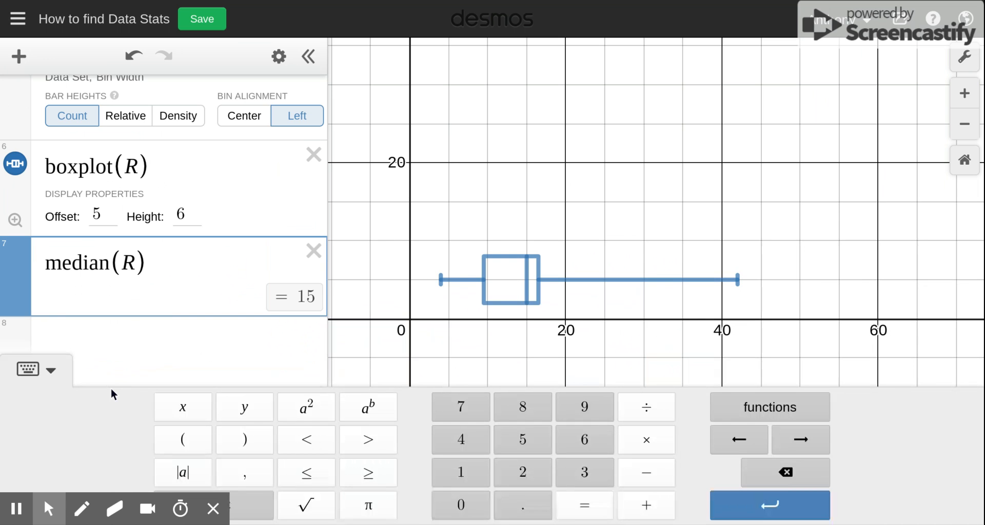
pyautogui.press('BackSpace')
pyautogui.press('BackSpace')
pyautogui.press('BackSpace')
pyautogui.press('BackSpace')
pyautogui.press('BackSpace')
pyautogui.press('BackSpace')
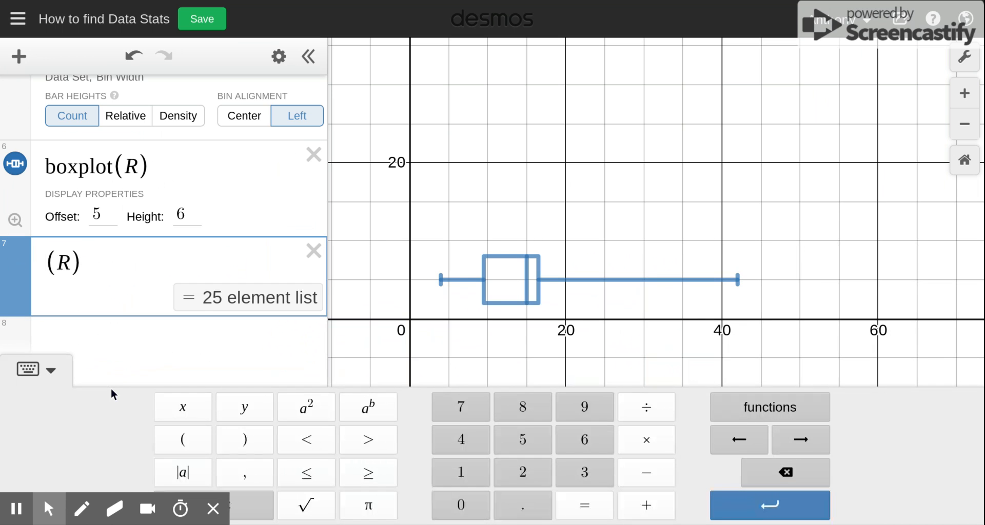
pyautogui.write('quarti')
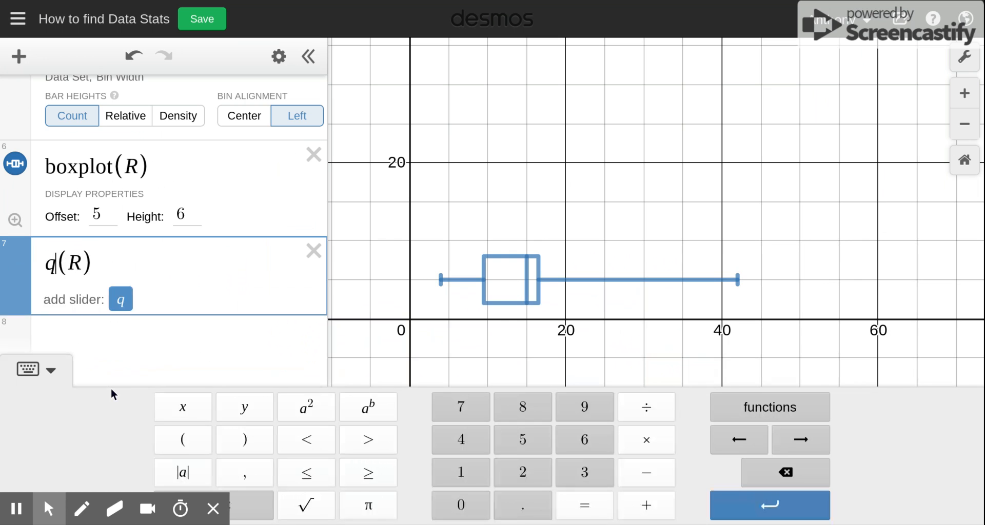
pyautogui.write('le')
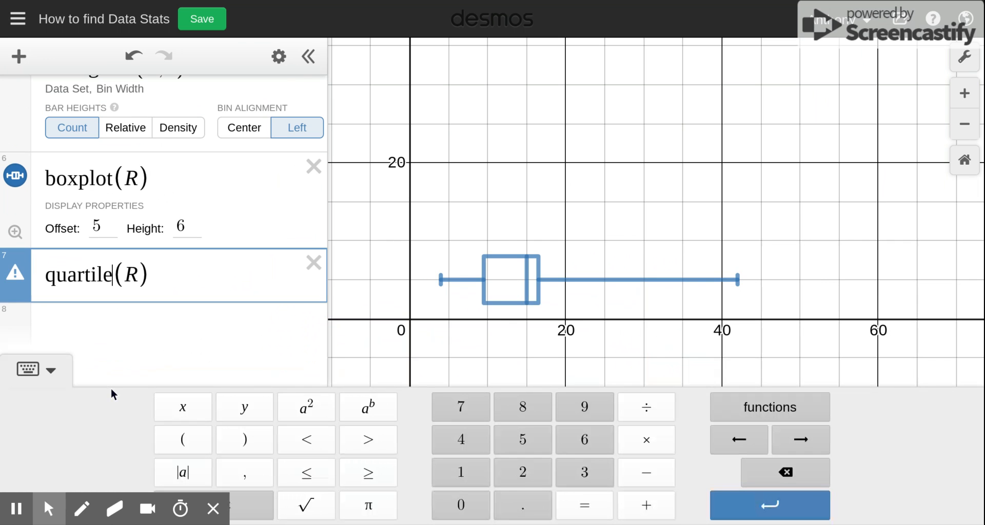
pyautogui.click(744, 404)
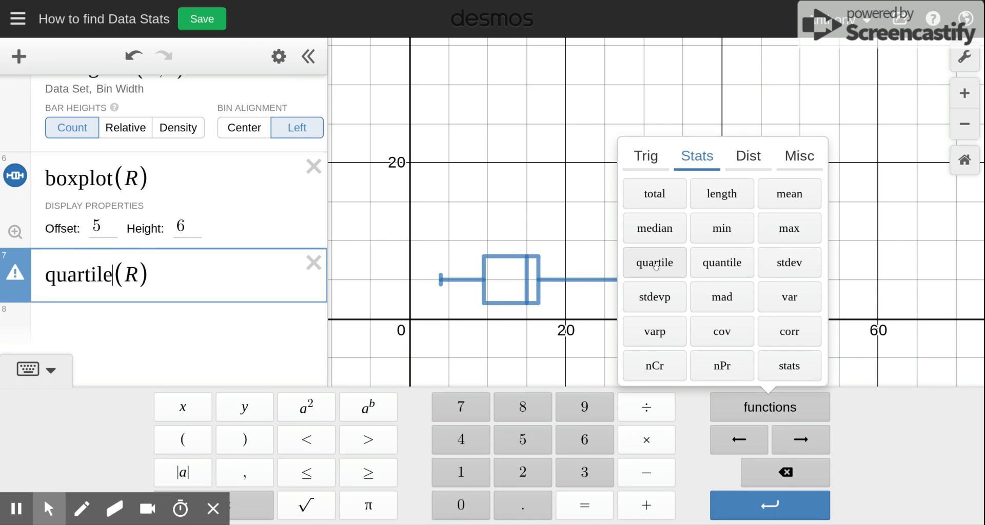
pyautogui.click(137, 274)
pyautogui.write(',1')
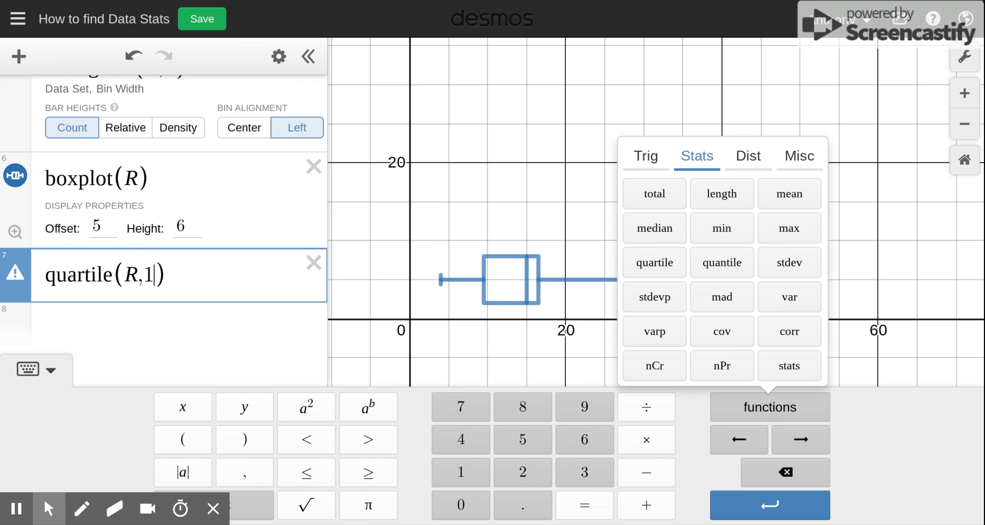
pyautogui.click(287, 313)
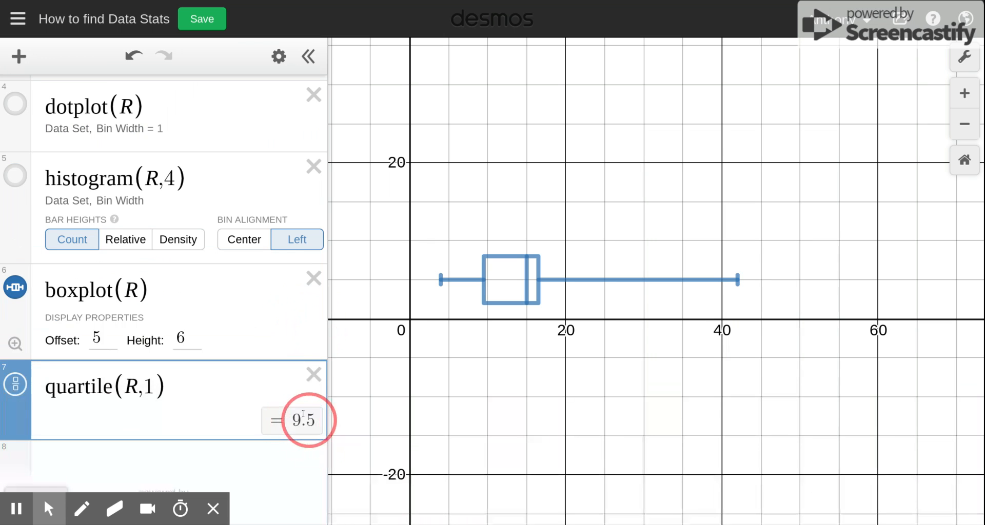
# - Change the expression to quartile(R,3) to compute the third quartile
pyautogui.moveTo(488, 302)
pyautogui.mouseDown()
pyautogui.moveTo(486, 276)
pyautogui.moveTo(487, 297)
pyautogui.mouseUp()
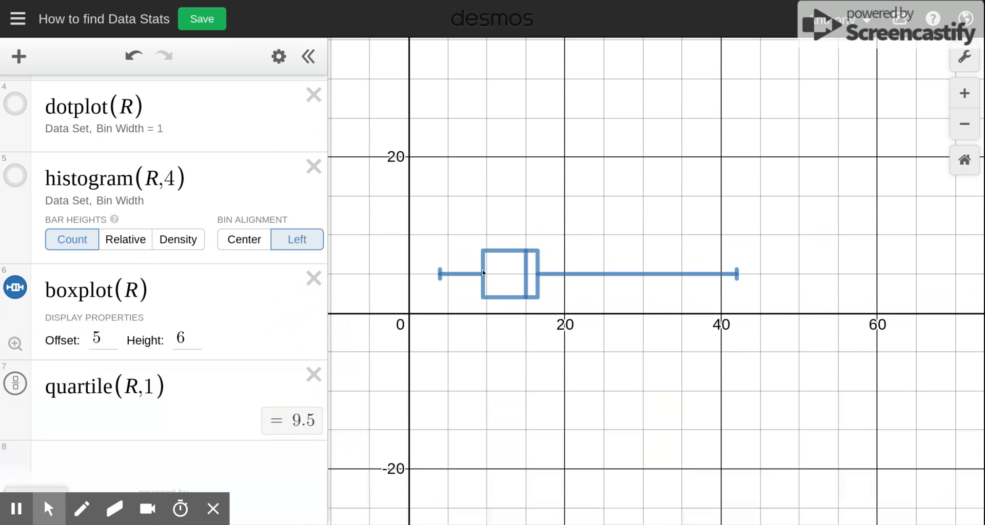
pyautogui.click(148, 383)
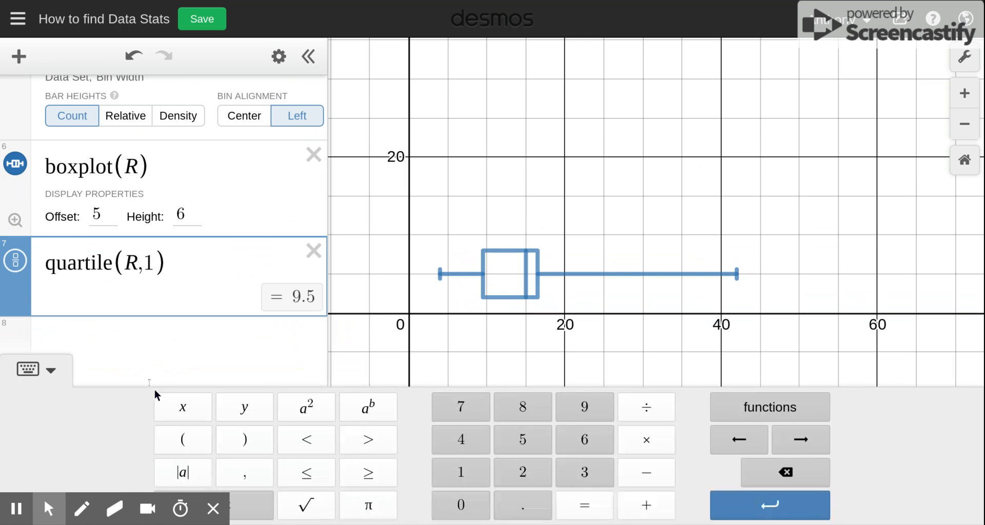
pyautogui.press('BackSpace')
pyautogui.write('3')
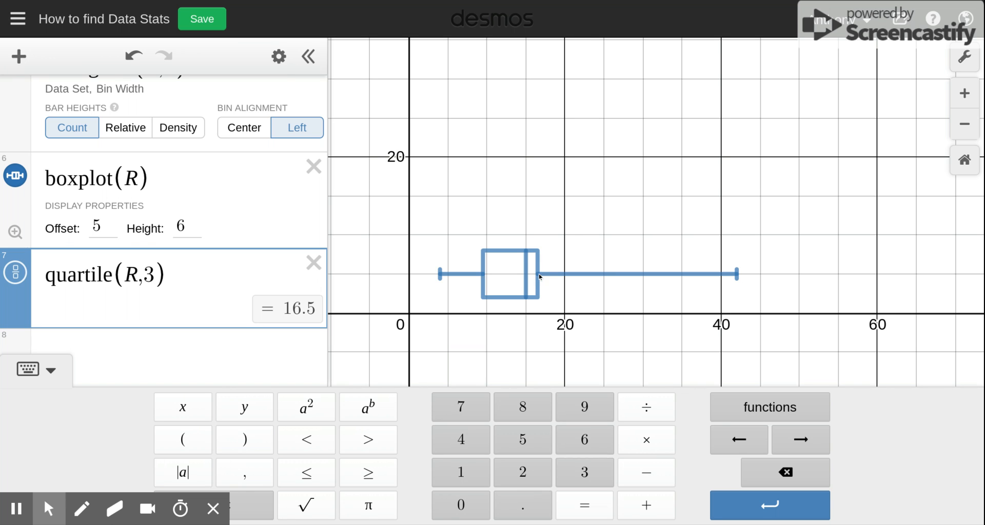
# - Move the IQR note so it sits below the quartile expression
pyautogui.scroll(5, 2, 223)
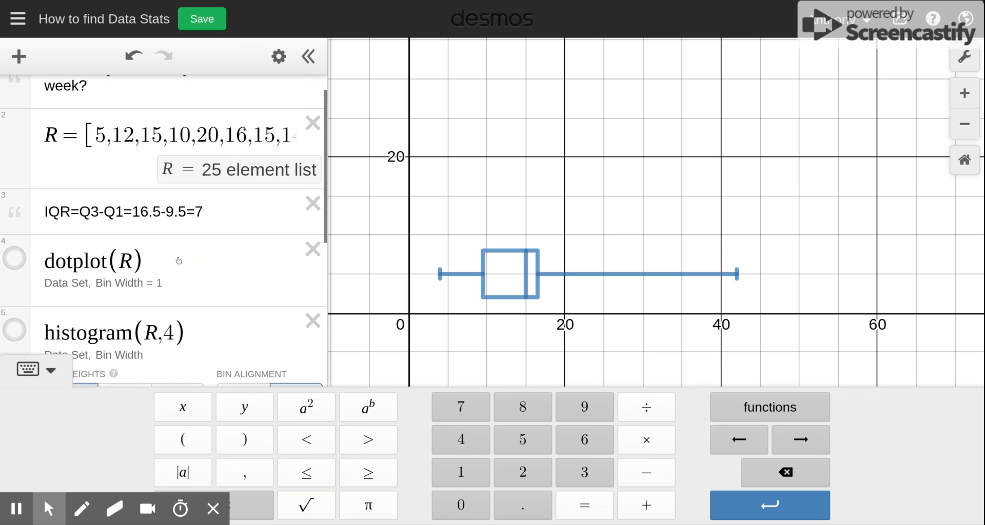
pyautogui.moveTo(15, 210); pyautogui.dragTo(55, 417)
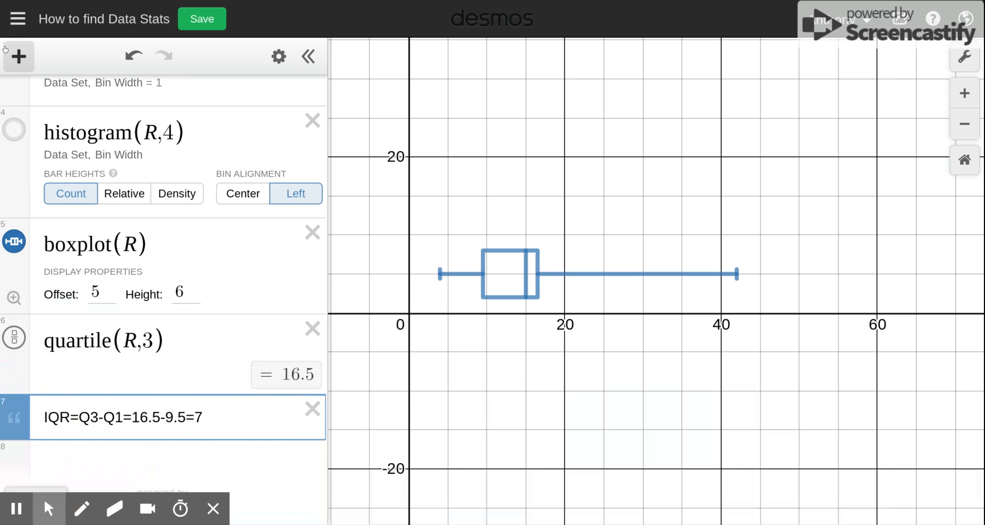
# - Add a note reading LF=9.5-(7x1.5)=-1 for the lower fence
pyautogui.click(17, 57)
pyautogui.click(47, 139)
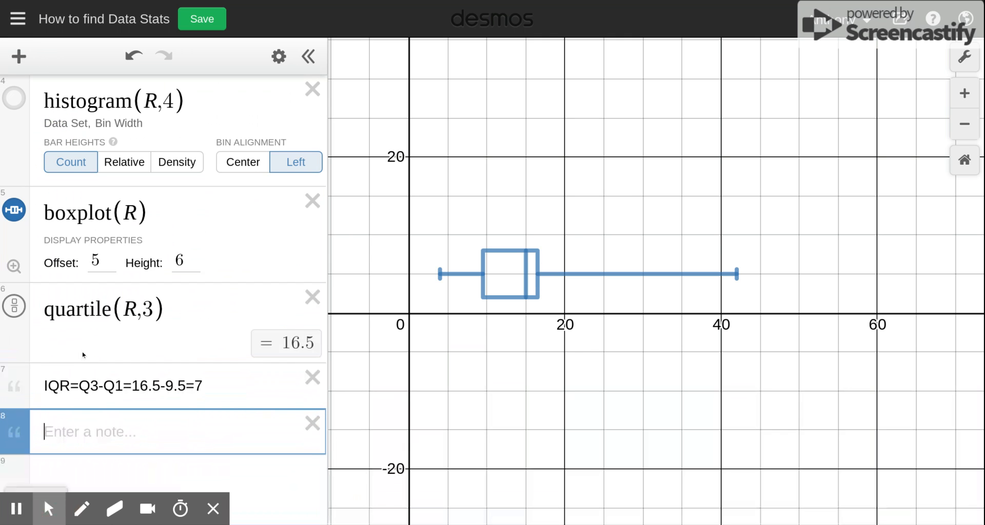
pyautogui.write('LF')
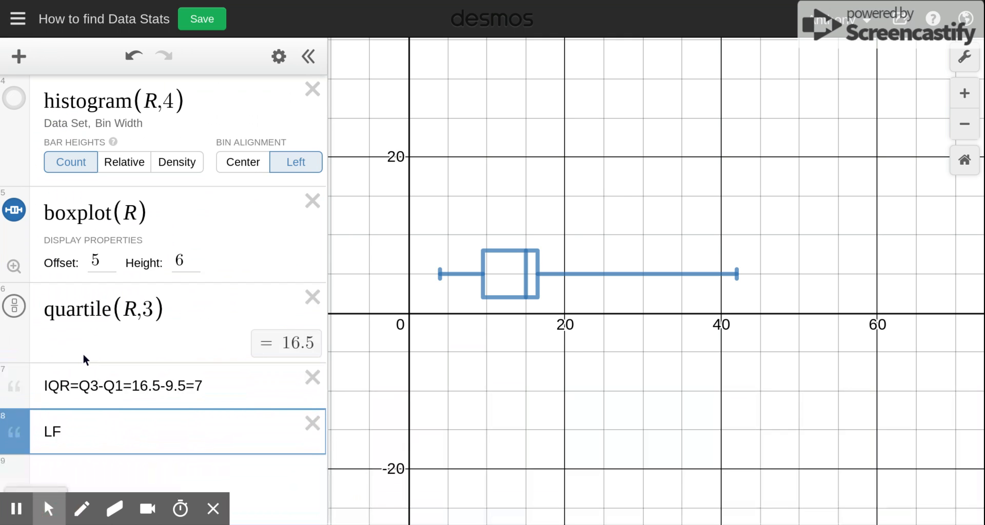
pyautogui.write('=')
pyautogui.write('9.5-(7')
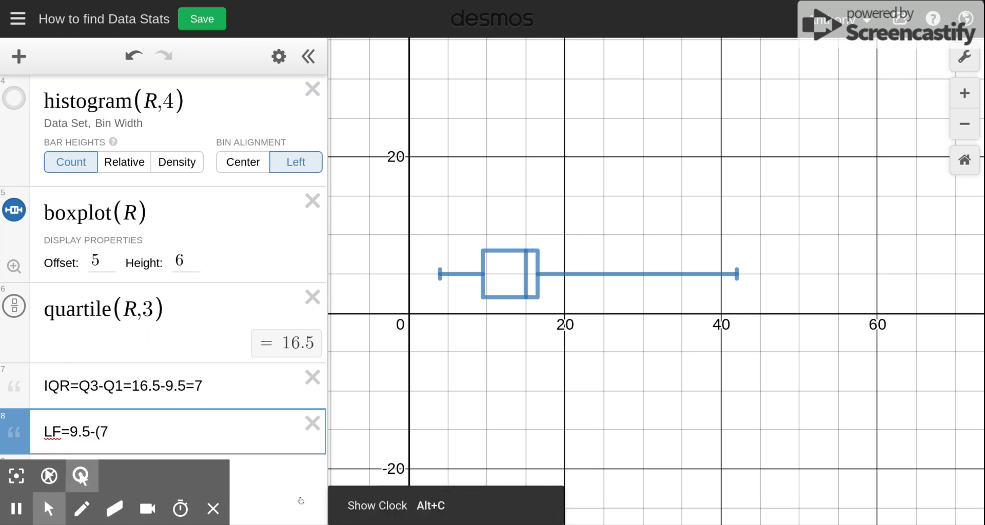
pyautogui.write('x')
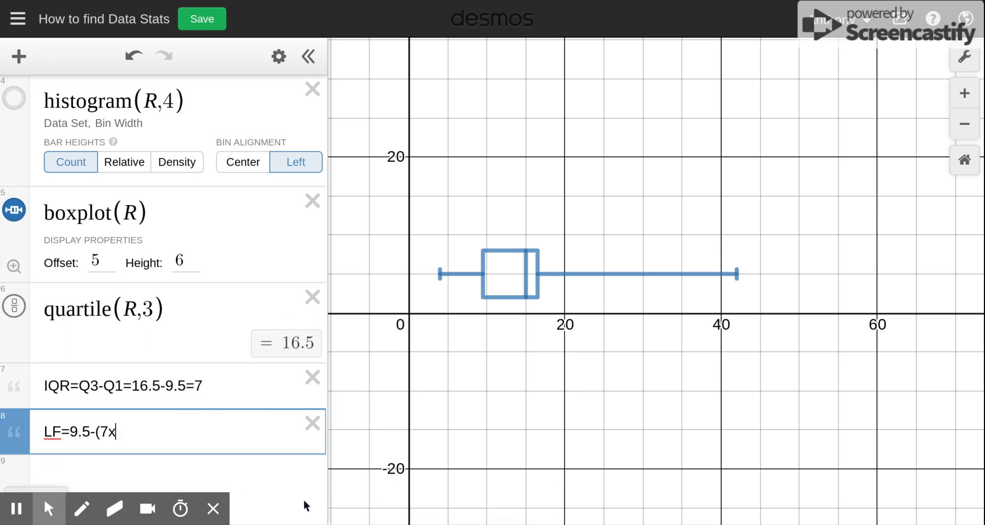
pyautogui.write('1.5)=')
pyautogui.write('-1')
pyautogui.click(166, 429)
pyautogui.scroll(-1, 185, 423)
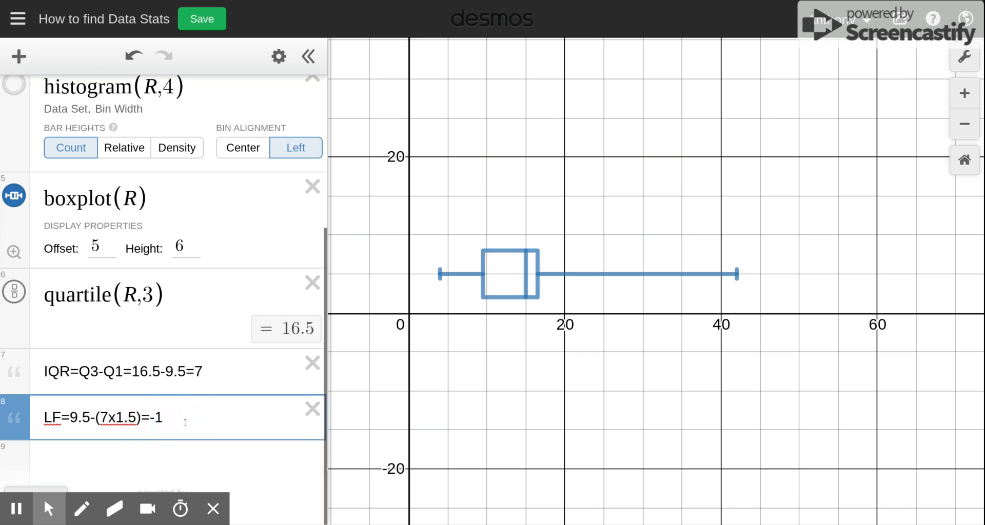
# - Add a note reading UF=16.5+(7x1.5)=27 for the upper fence
pyautogui.click(61, 455)
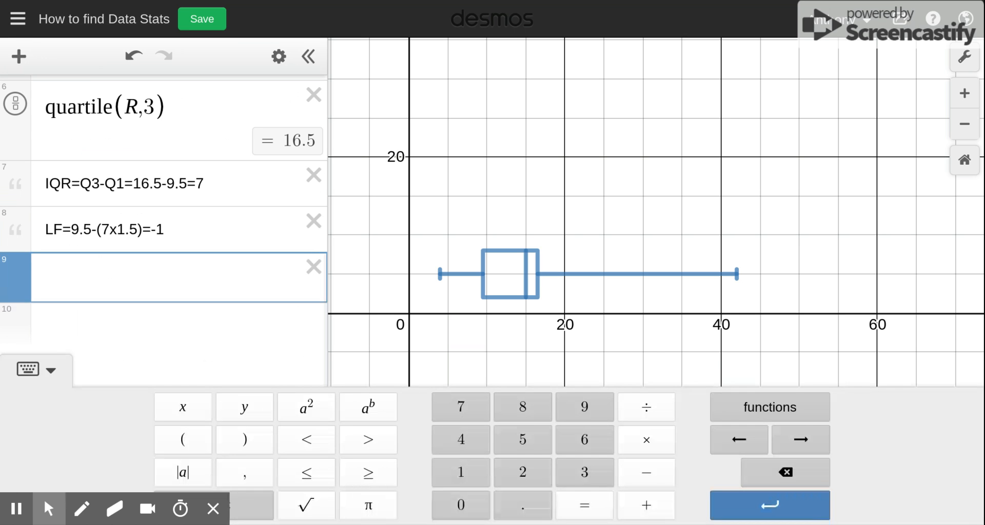
pyautogui.click(18, 56)
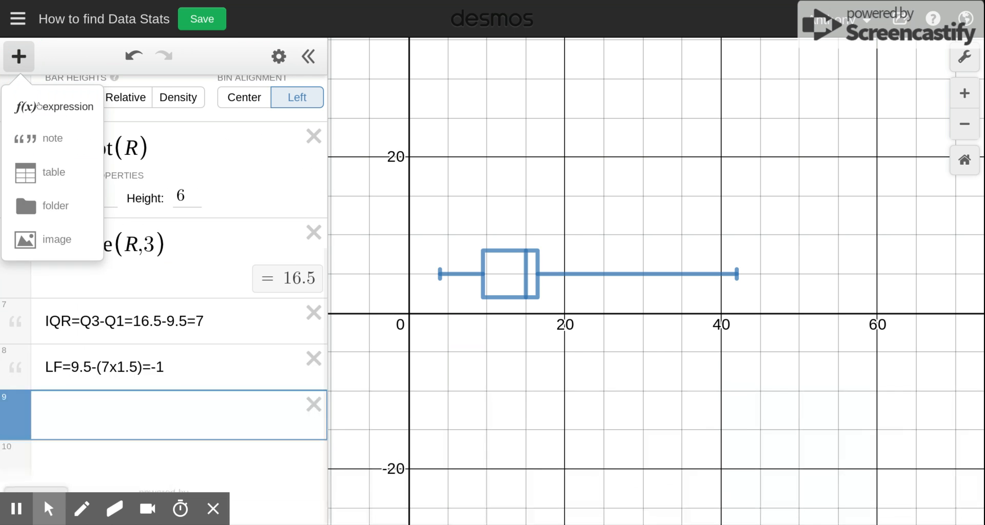
pyautogui.click(48, 137)
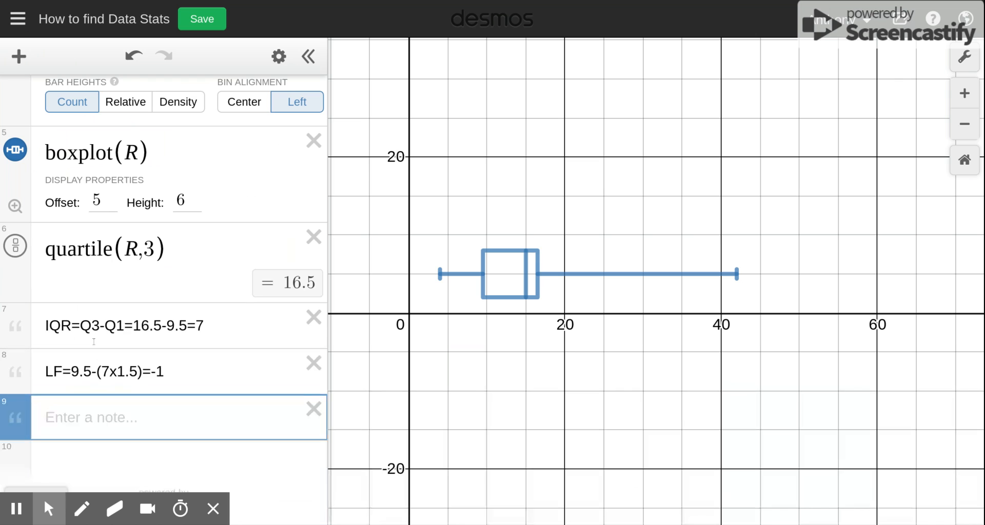
pyautogui.write('UF')
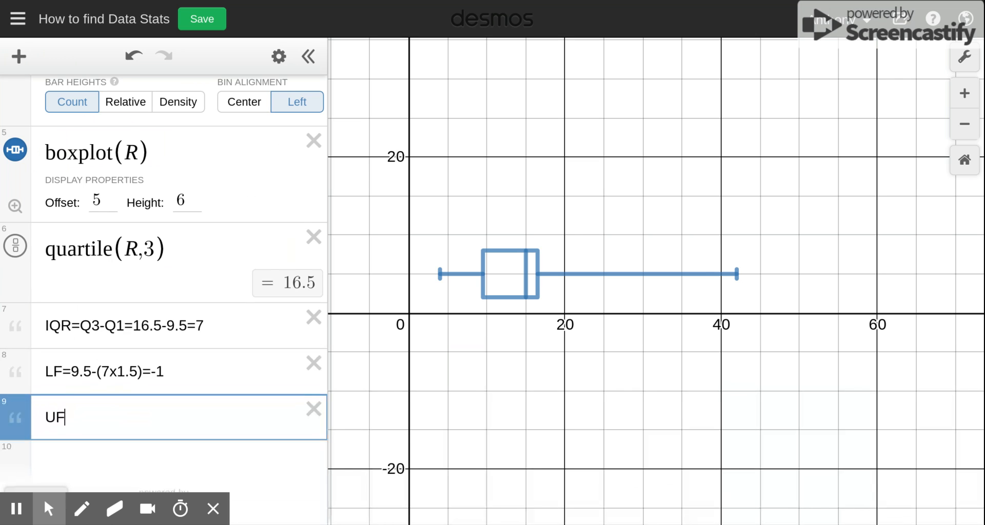
pyautogui.write('=16.5+(7')
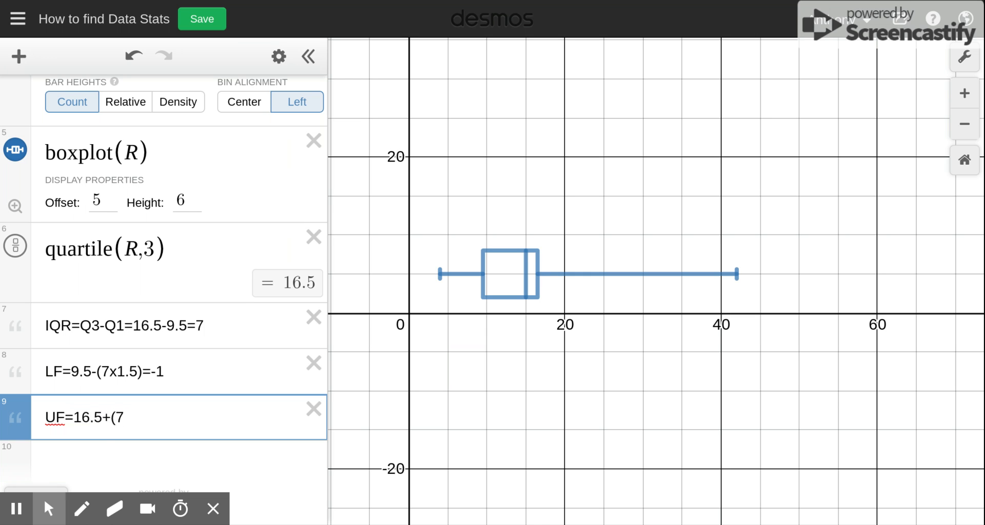
pyautogui.write('x1.5)')
pyautogui.write('=27')
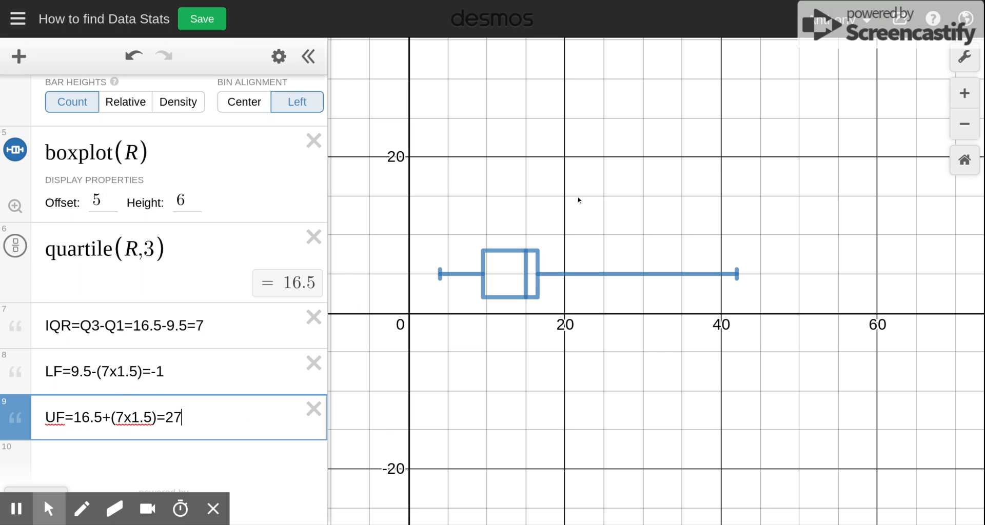
# - Turn the dot plot's visibility back on
pyautogui.scroll(5, 223, 183)
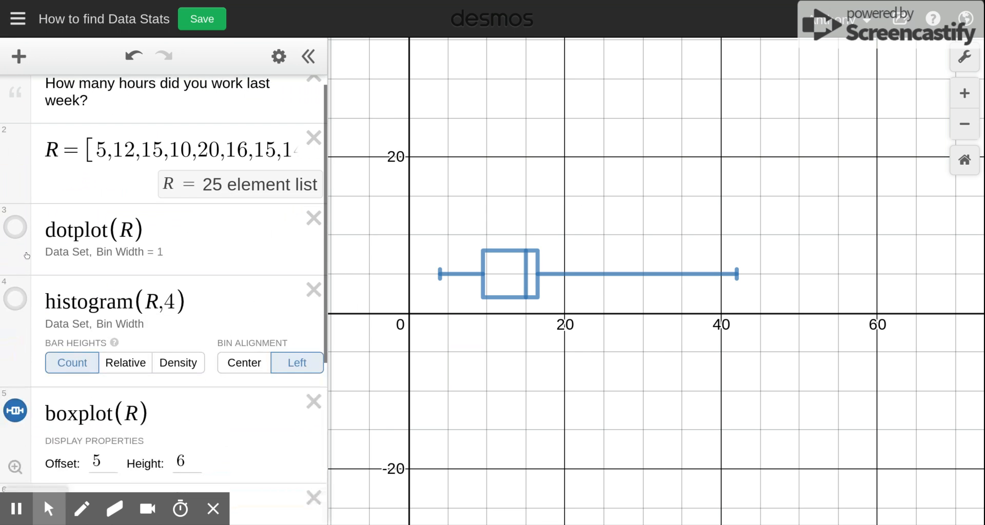
pyautogui.click(15, 227)
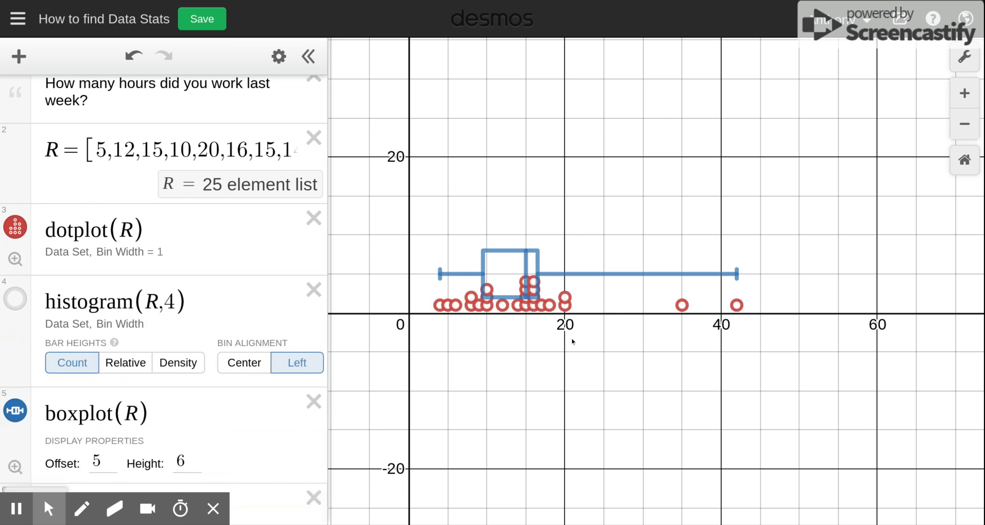
pyautogui.scroll(-3, 573, 342)
pyautogui.scroll(4, 571, 340)
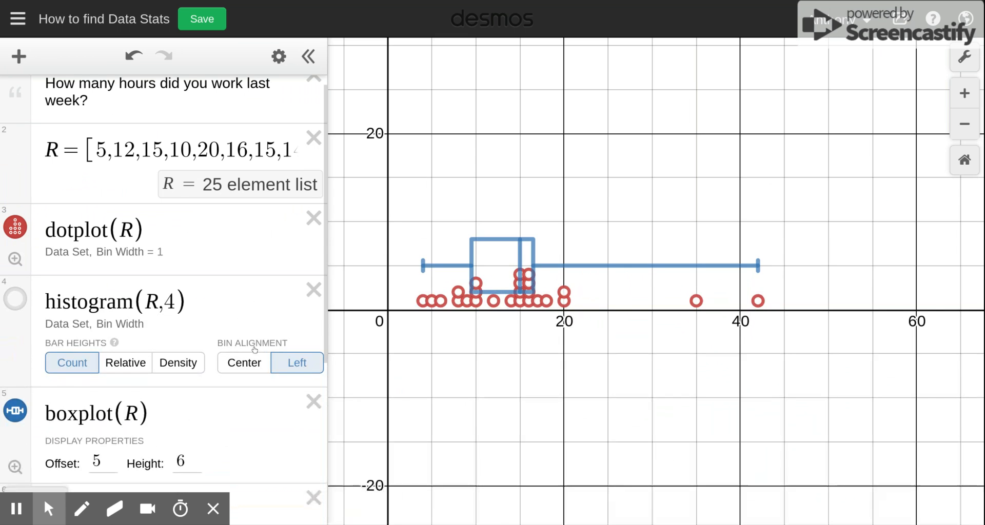
pyautogui.scroll(-5, 255, 350)
# - Add the expression x=27 to draw a vertical line at the upper fence
pyautogui.click(209, 418)
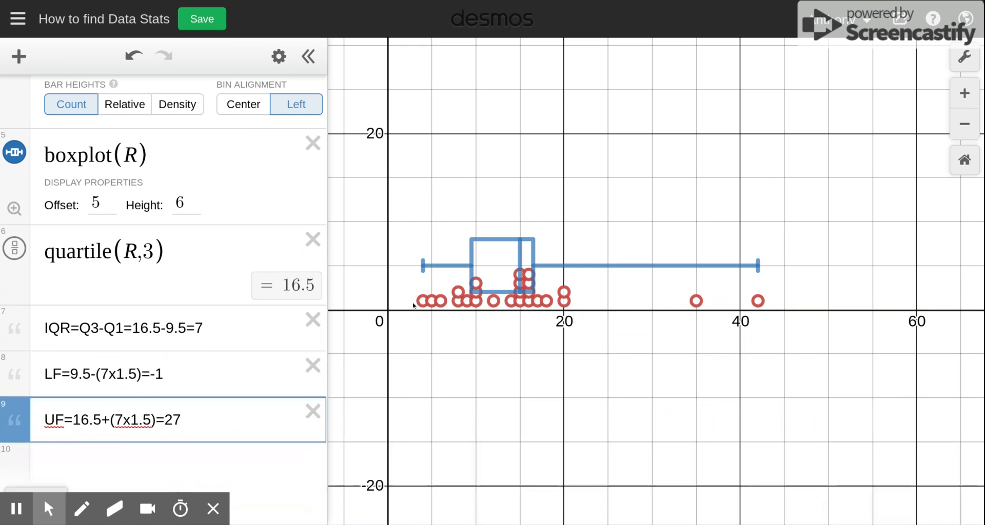
pyautogui.click(141, 460)
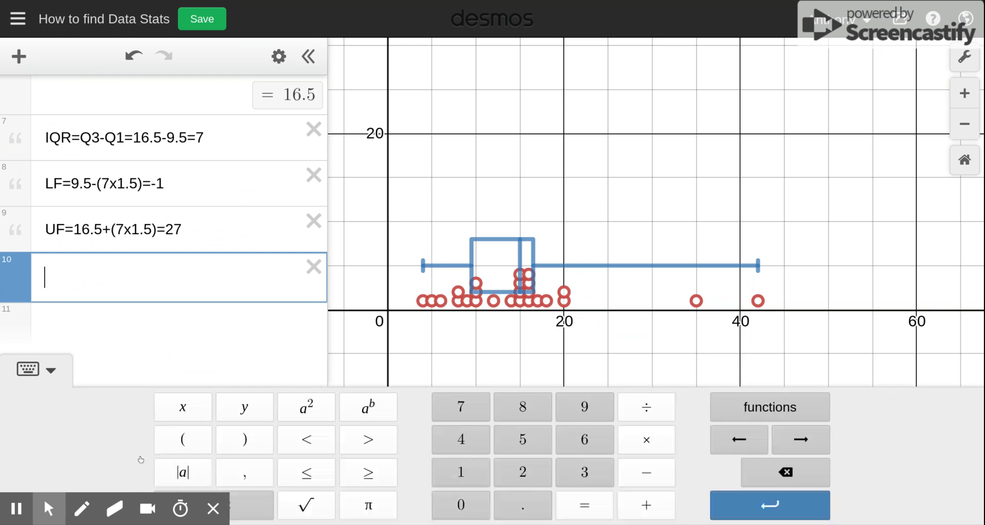
pyautogui.write('x=27')
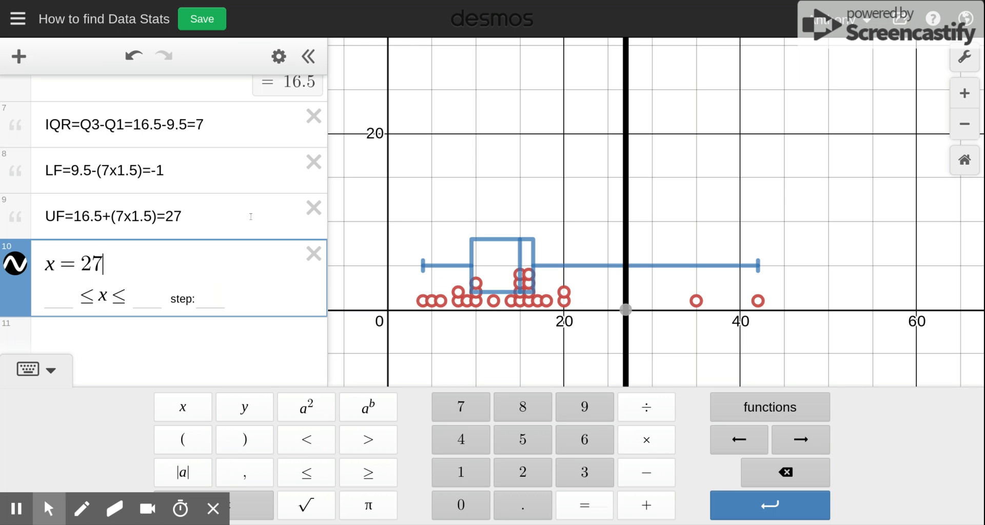
# - Review the values in the data list R
pyautogui.scroll(10, 251, 216)
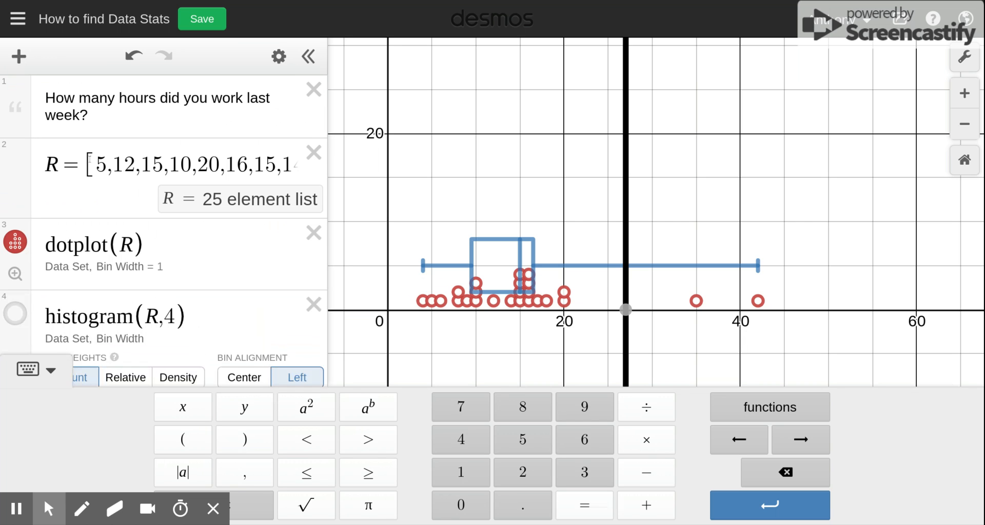
pyautogui.moveTo(81, 150)
pyautogui.mouseDown()
pyautogui.moveTo(108, 149)
pyautogui.moveTo(95, 156)
pyautogui.mouseUp()
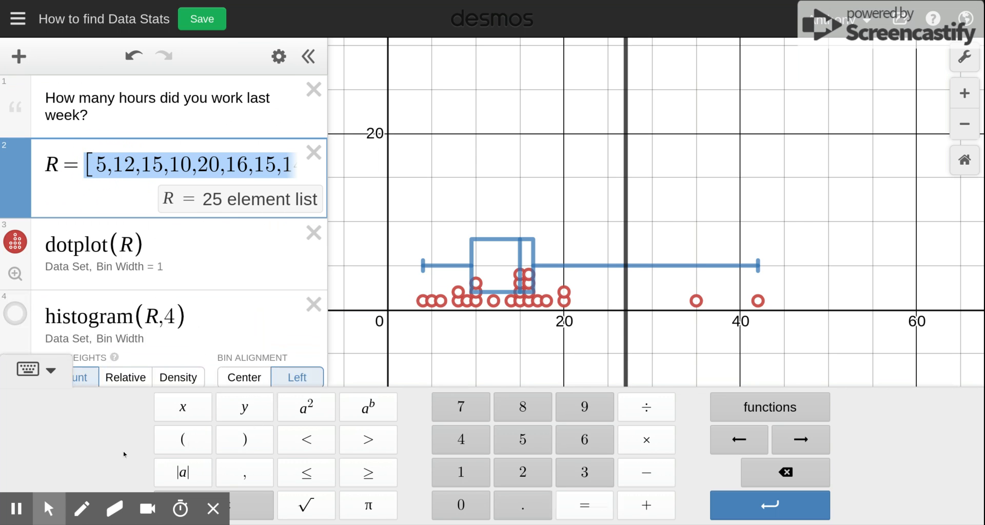
pyautogui.click(250, 509)
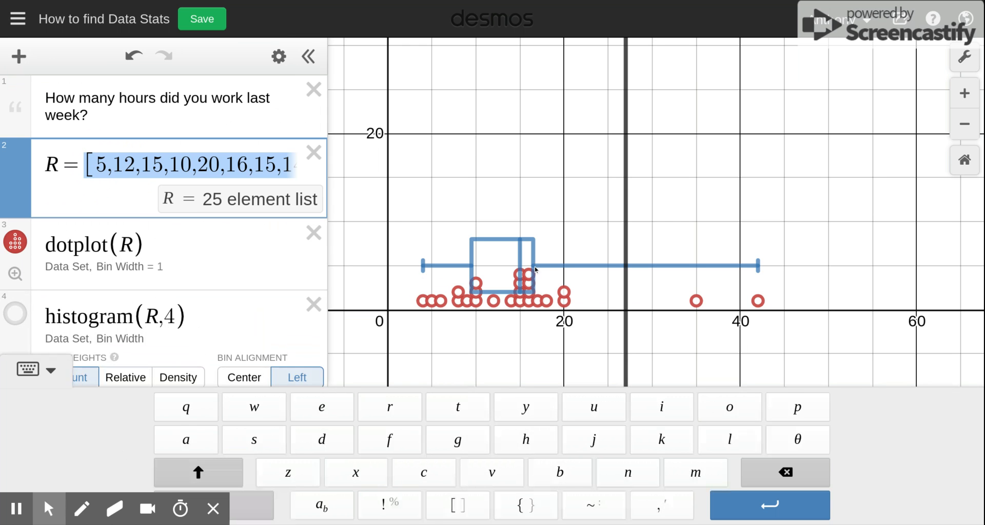
# - Add a new note below the upper-fence line beginning with the text Outliers are
pyautogui.scroll(-10, 304, 271)
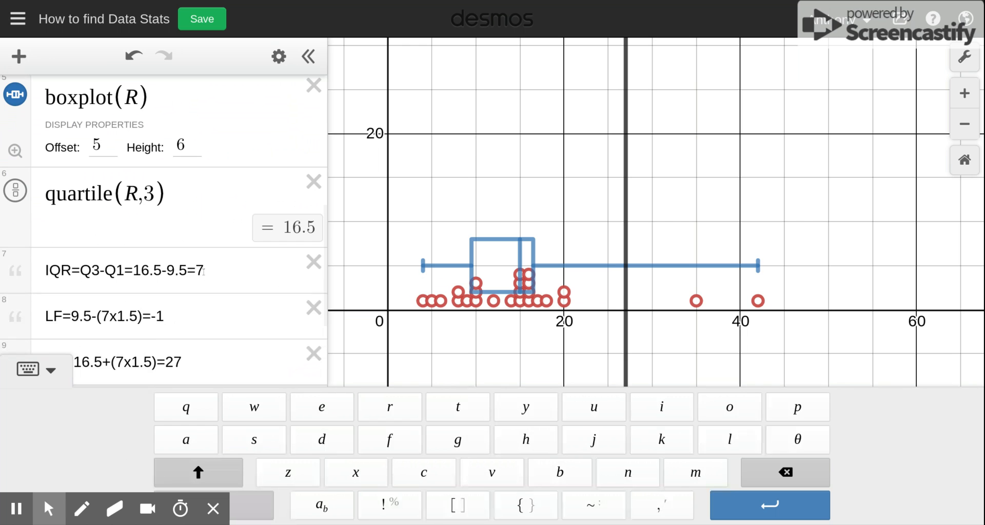
pyautogui.scroll(-3, 195, 271)
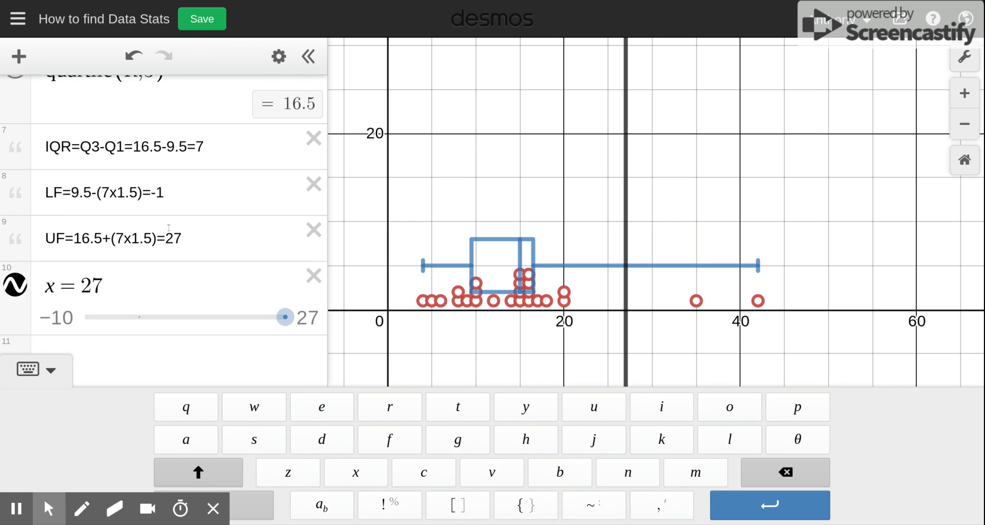
pyautogui.scroll(-1, 154, 308)
pyautogui.click(124, 316)
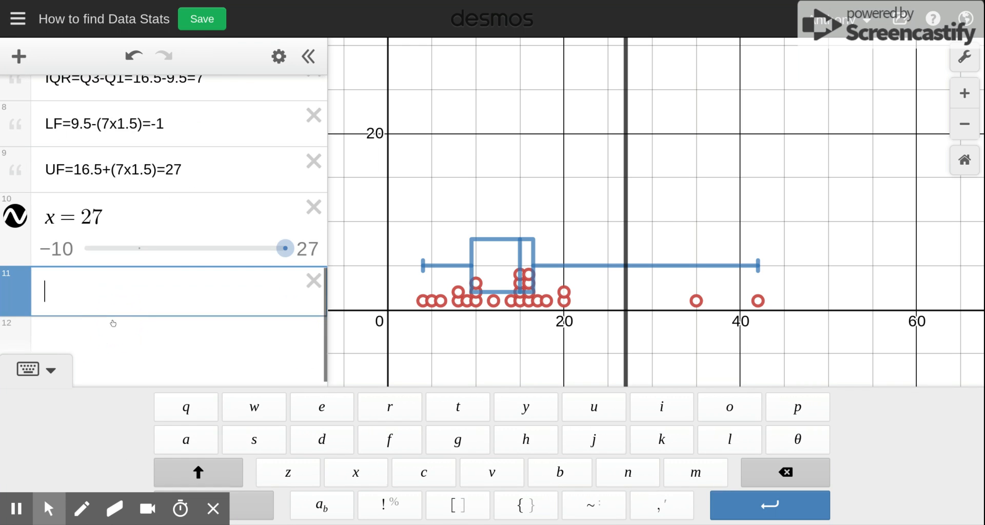
pyautogui.click(19, 57)
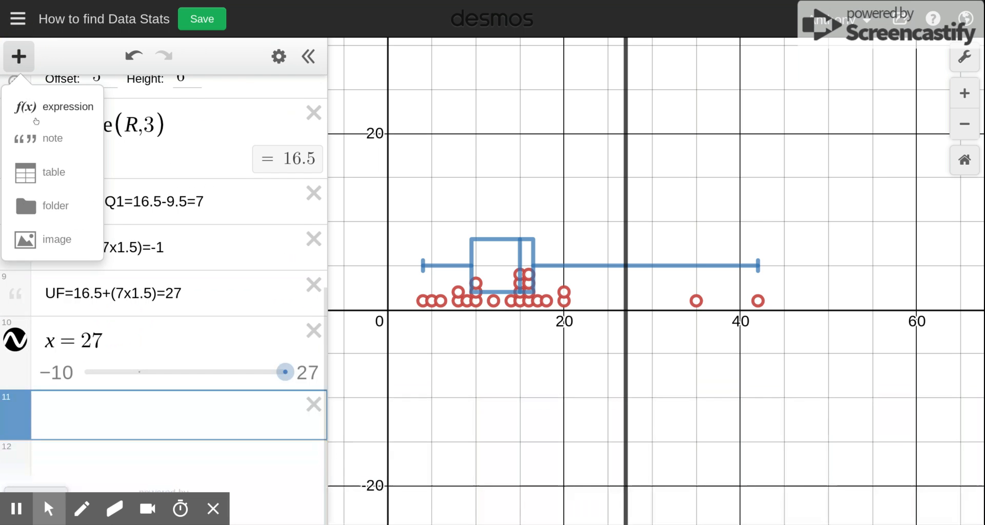
pyautogui.click(52, 139)
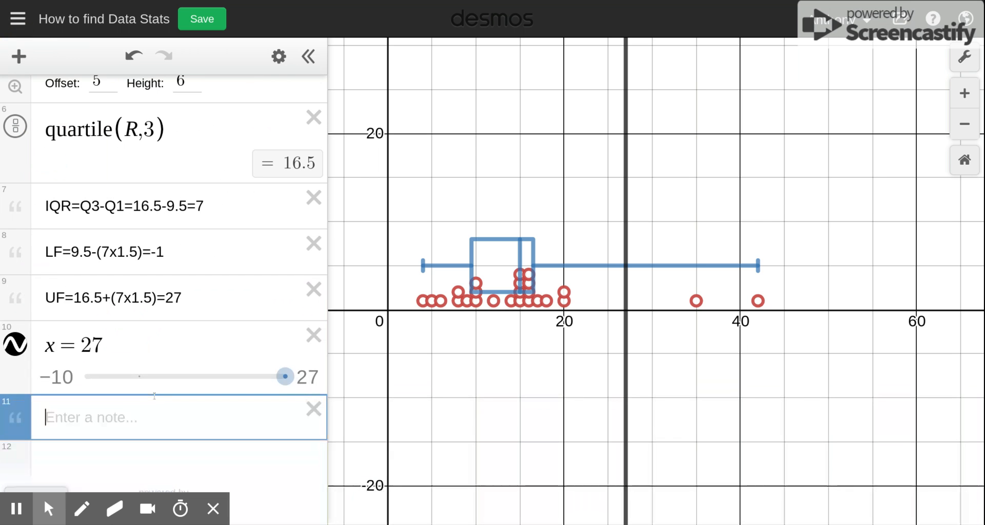
pyautogui.write('Outliers are')
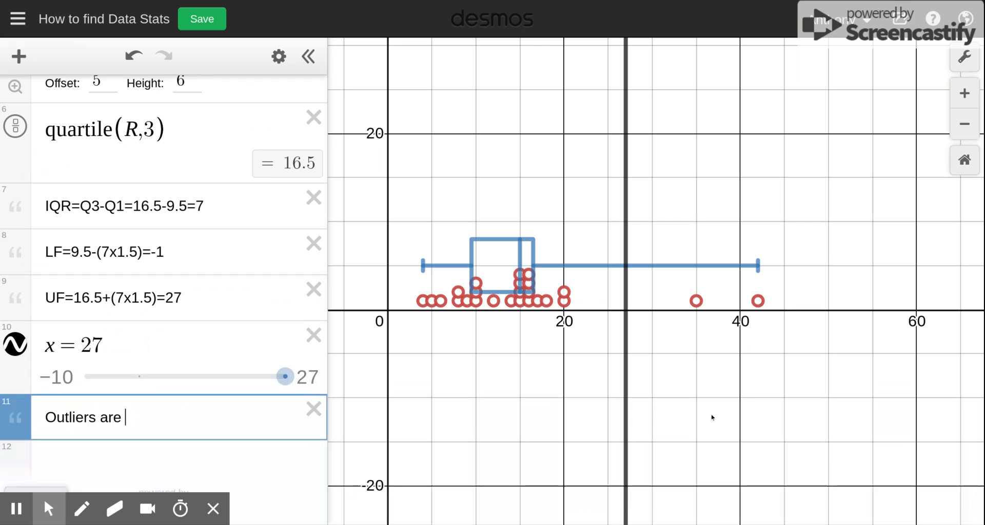
# - Inspect the data point beyond the upper fence and complete the note as Outliers are 35 and 42
pyautogui.click(695, 302)
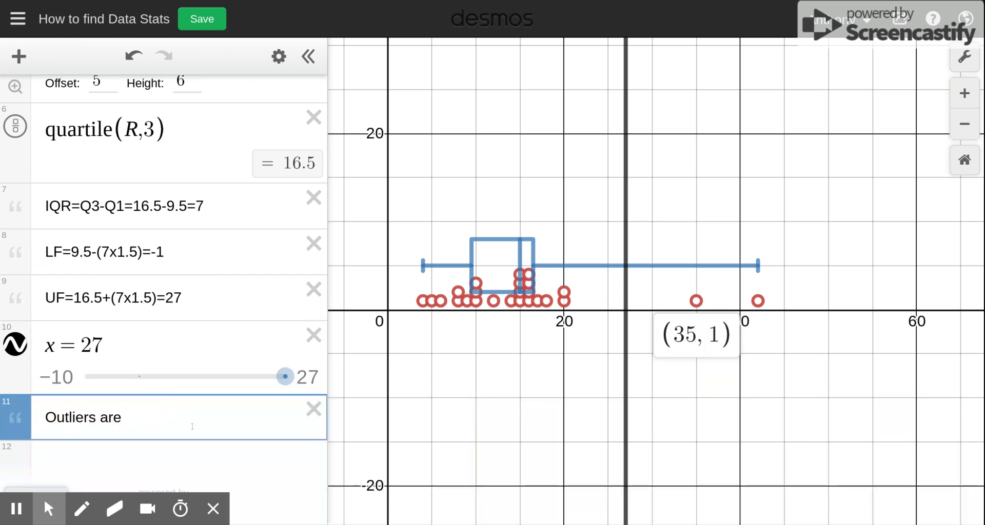
pyautogui.click(167, 417)
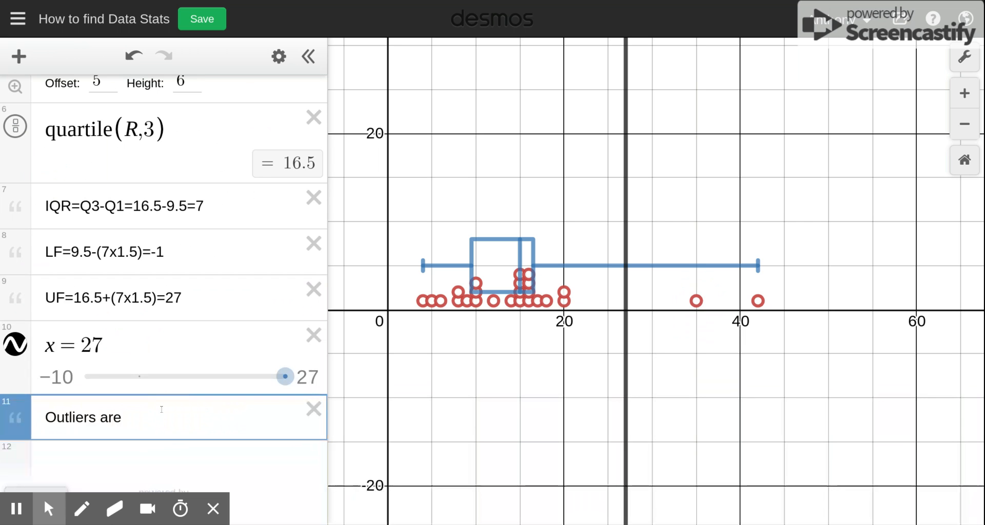
pyautogui.write('35 and 42')
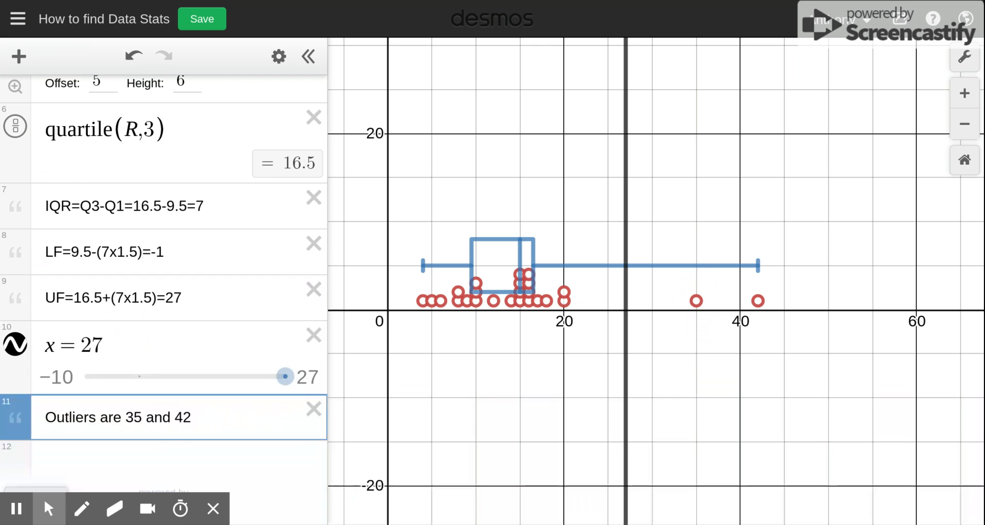